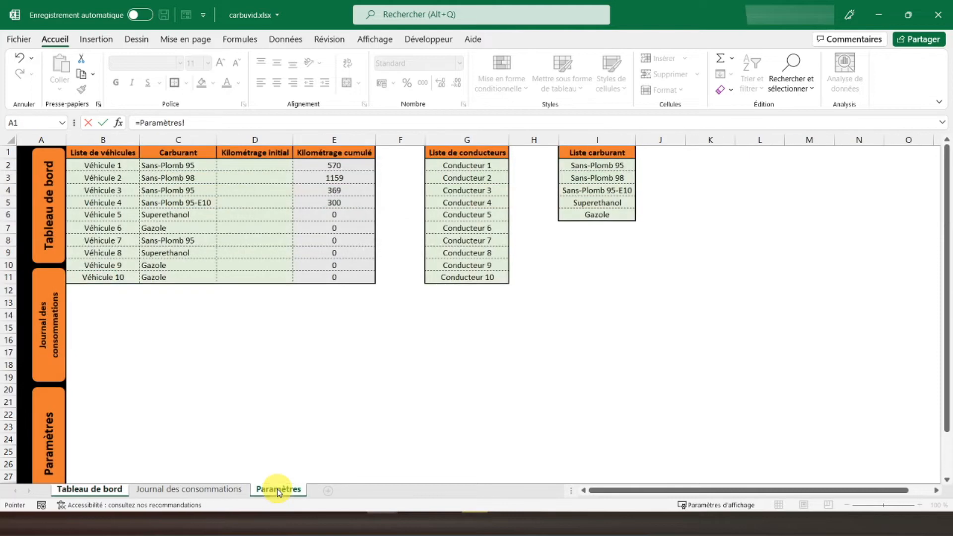
- Link cells B23 and B25 of Tableau de bord to the fuels in Paramètres!I2 and Paramètres!I3
click(585, 166)
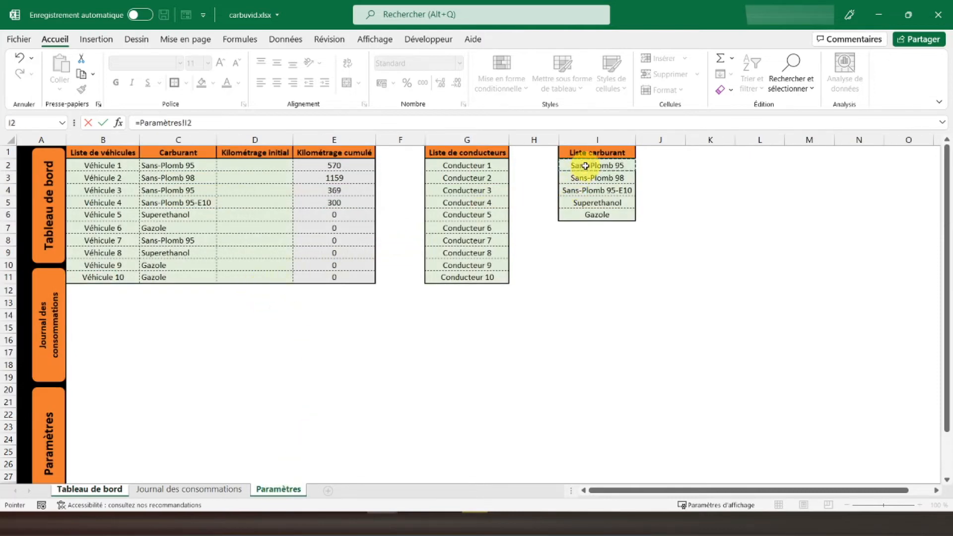
key(Return)
key(Return)
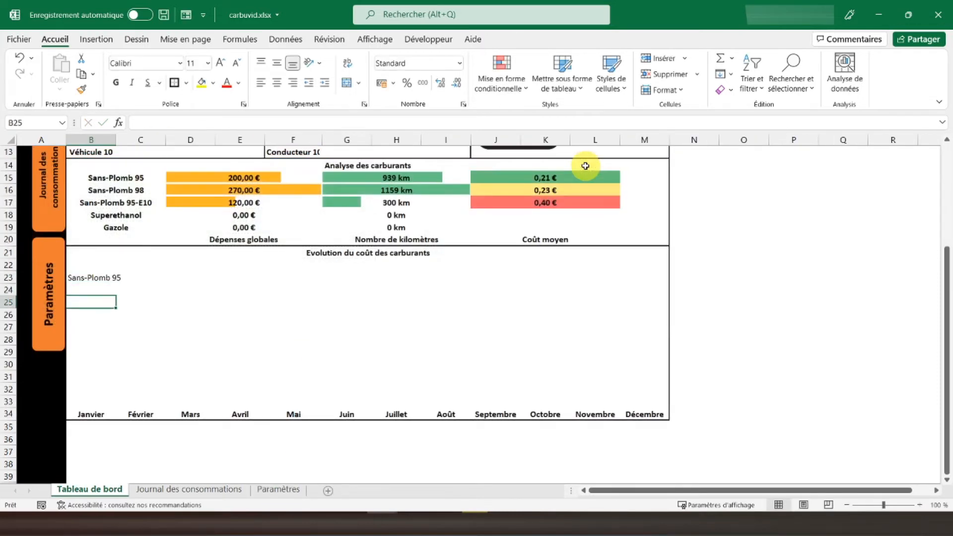
text(=)
click(278, 489)
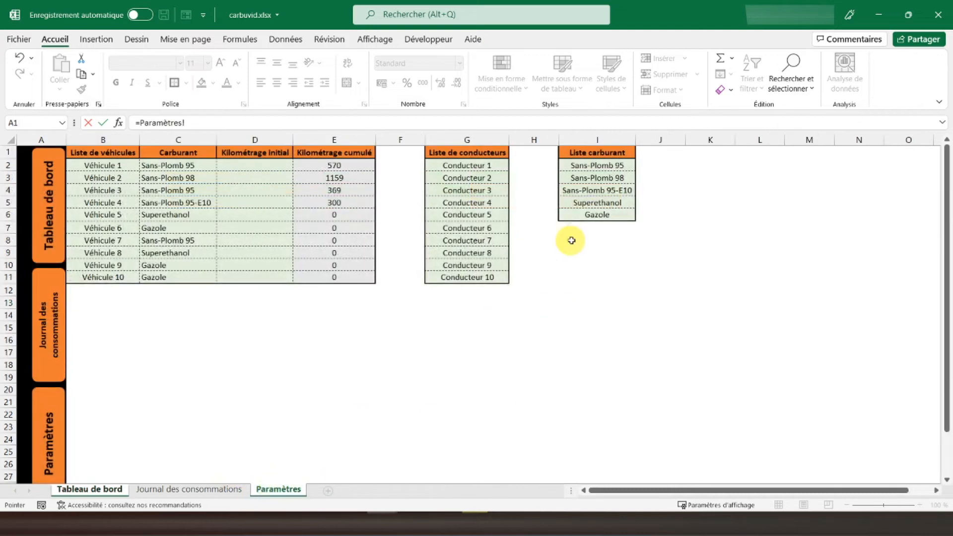
click(580, 177)
key(Return)
key(Return)
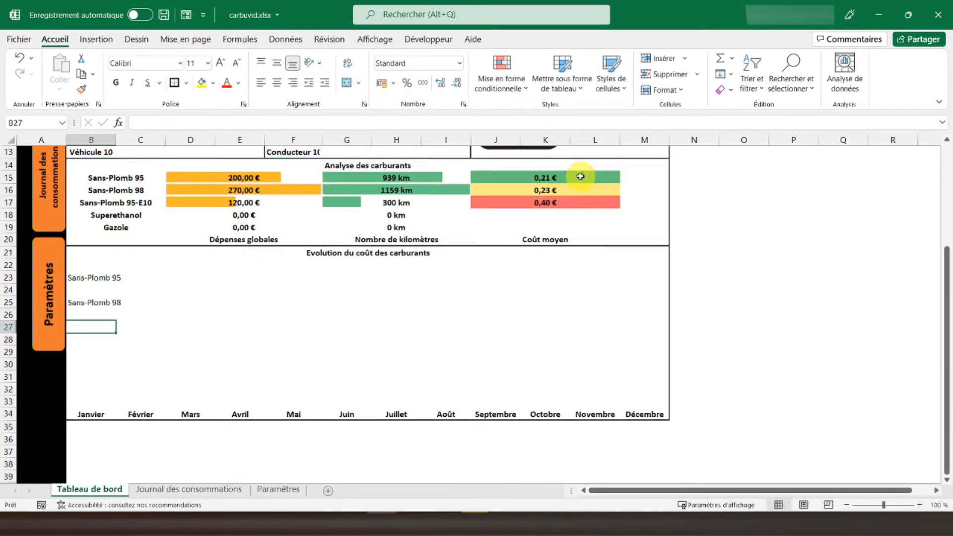
- Link cells B27 and B29 of Tableau de bord to the fuels in Paramètres!I4 and Paramètres!I5
text(=)
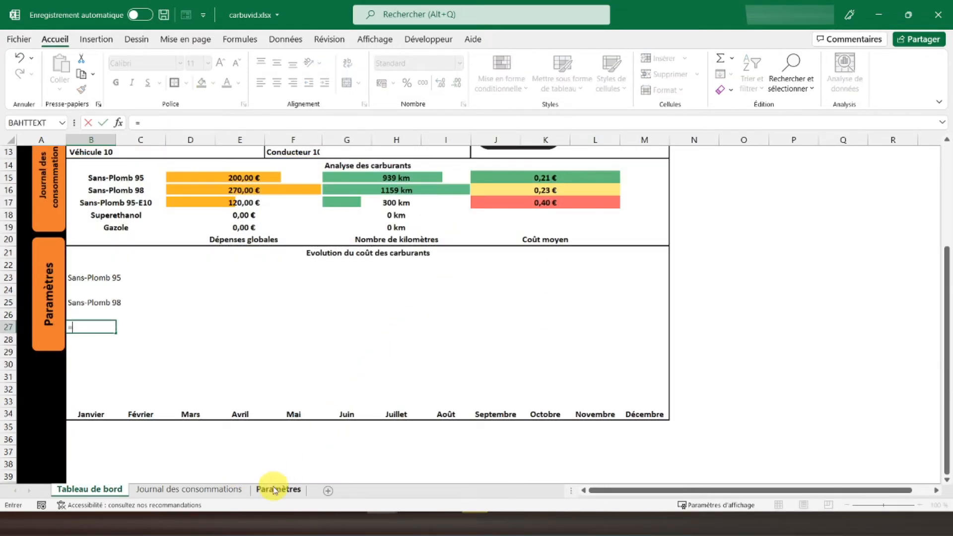
click(276, 488)
click(591, 192)
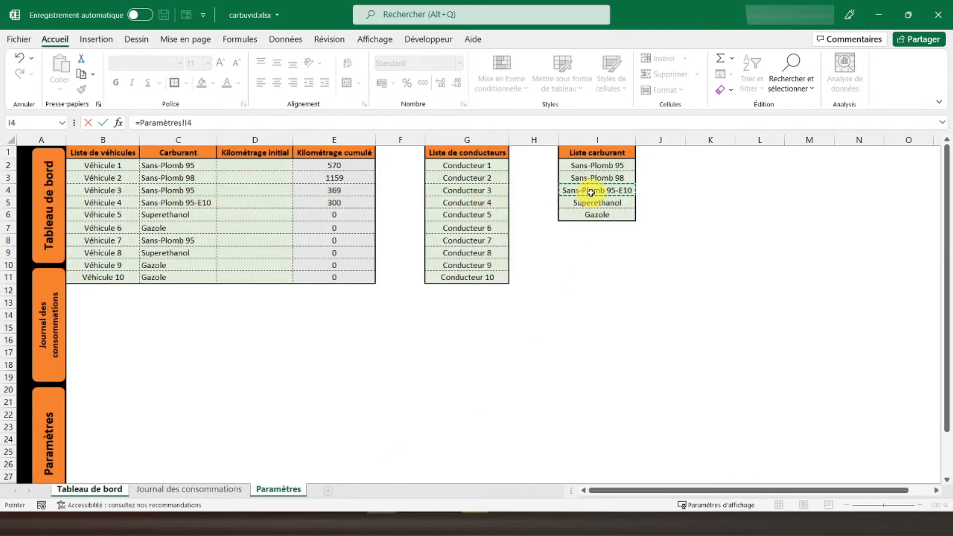
key(Return)
key(Down)
text(=)
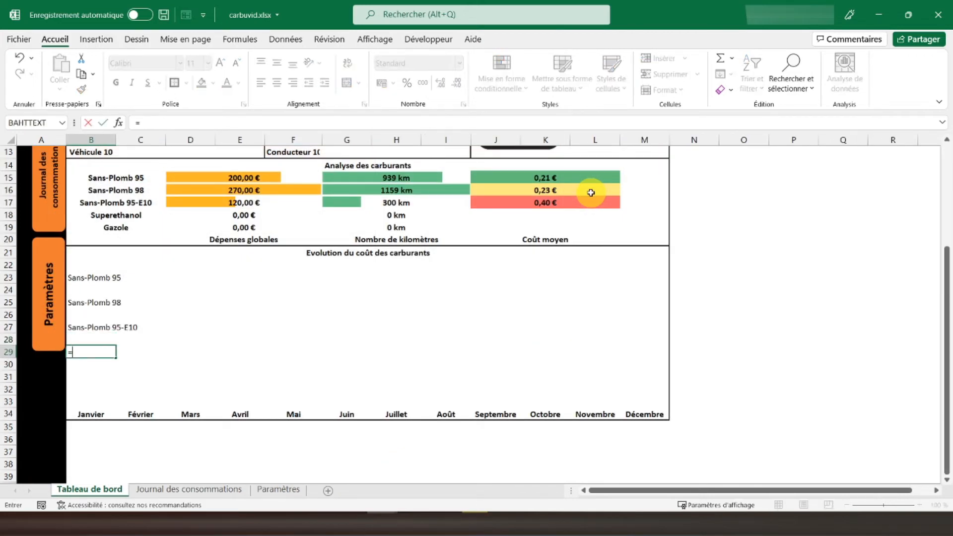
click(272, 490)
click(590, 205)
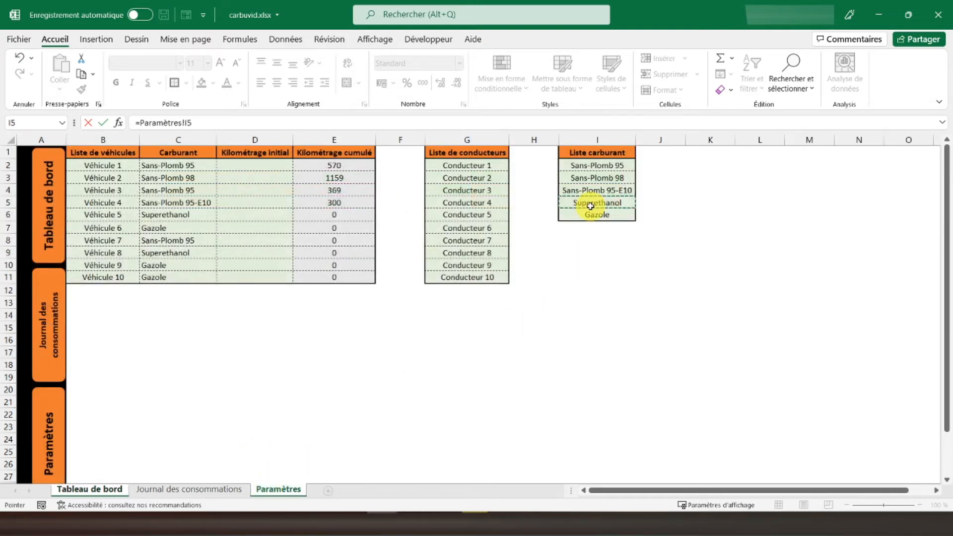
key(Return)
key(Down)
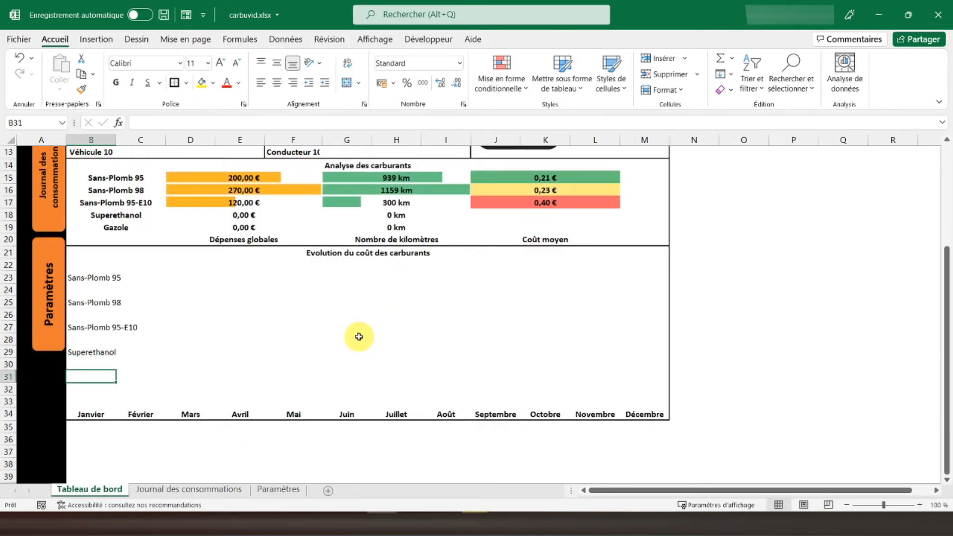
- Link cell B31 of Tableau de bord to the fuel Gazole in Paramètres!I6
text(=)
click(276, 489)
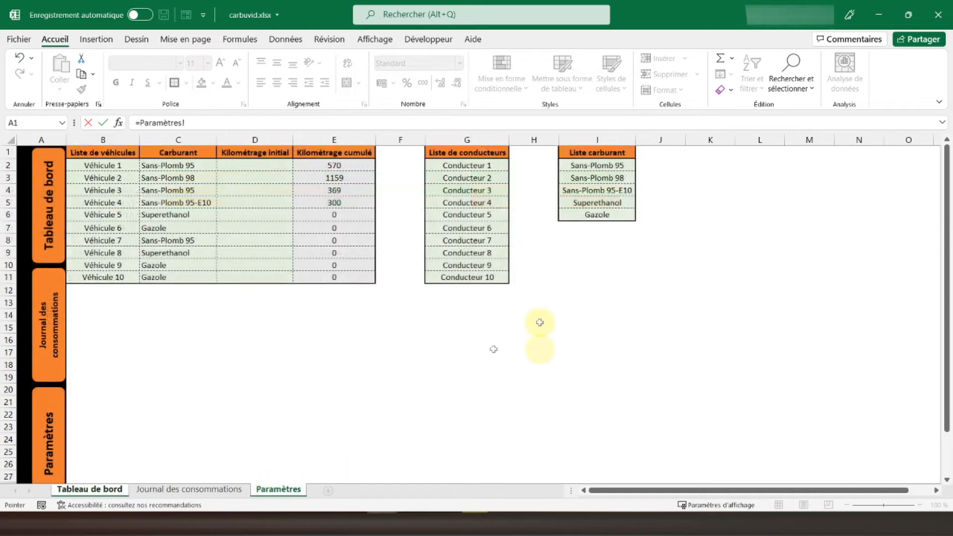
click(585, 217)
key(Return)
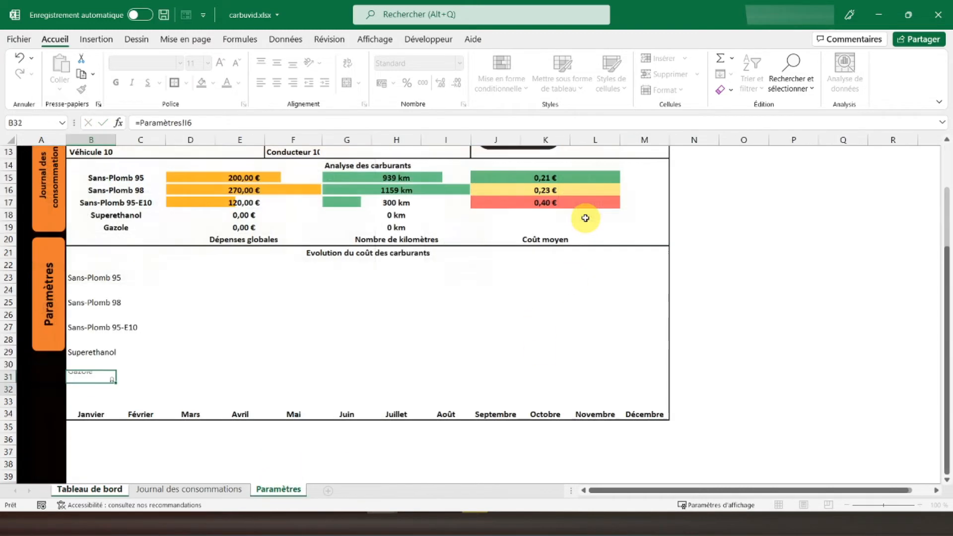
- Start a SOMMEPROD formula in B24 with the fuel condition 'Journal des consommations'!E6:E100='Tableau de bord'!B23
click(95, 286)
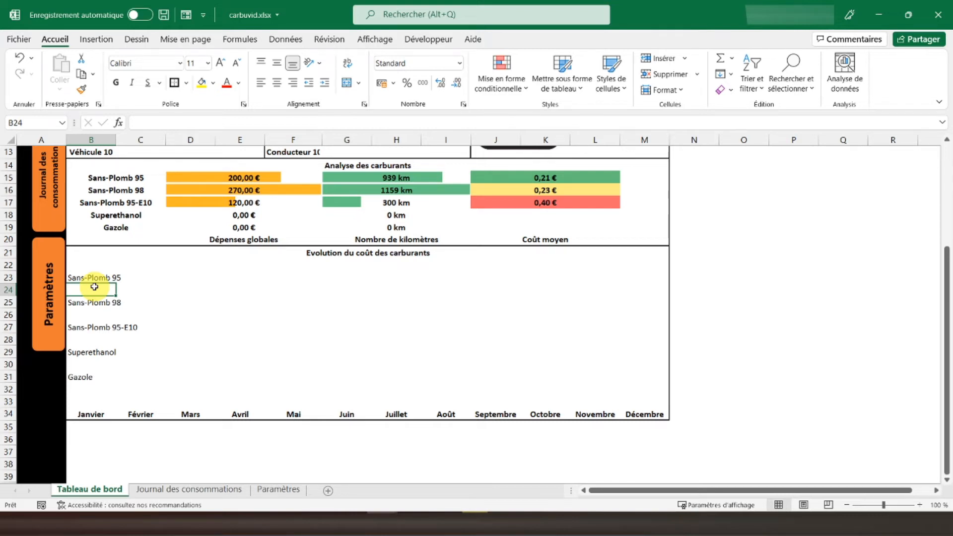
text(=sommepro)
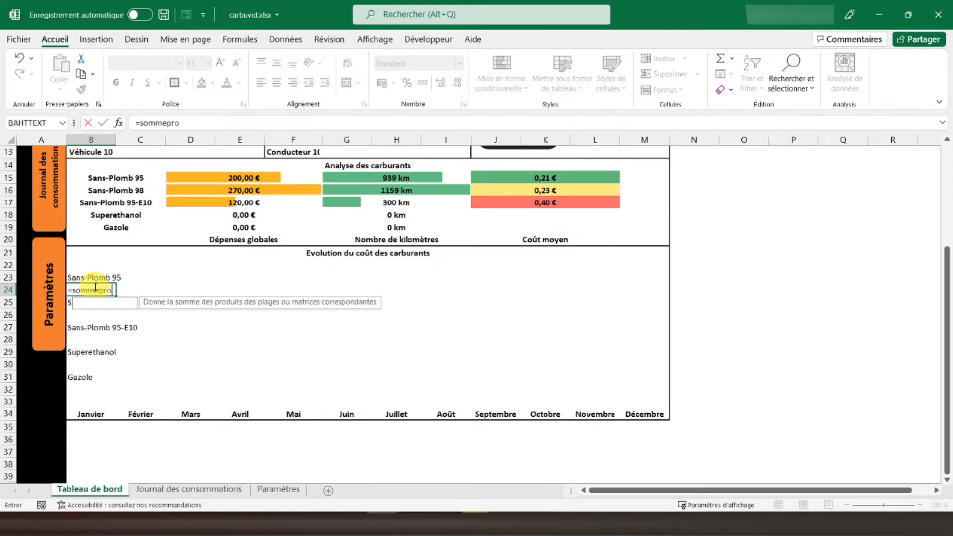
text(d)
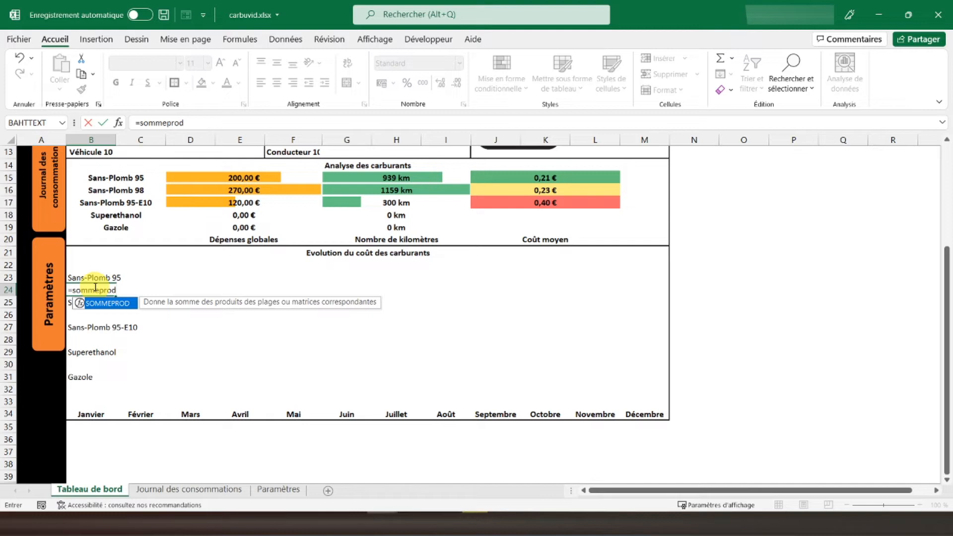
text((()
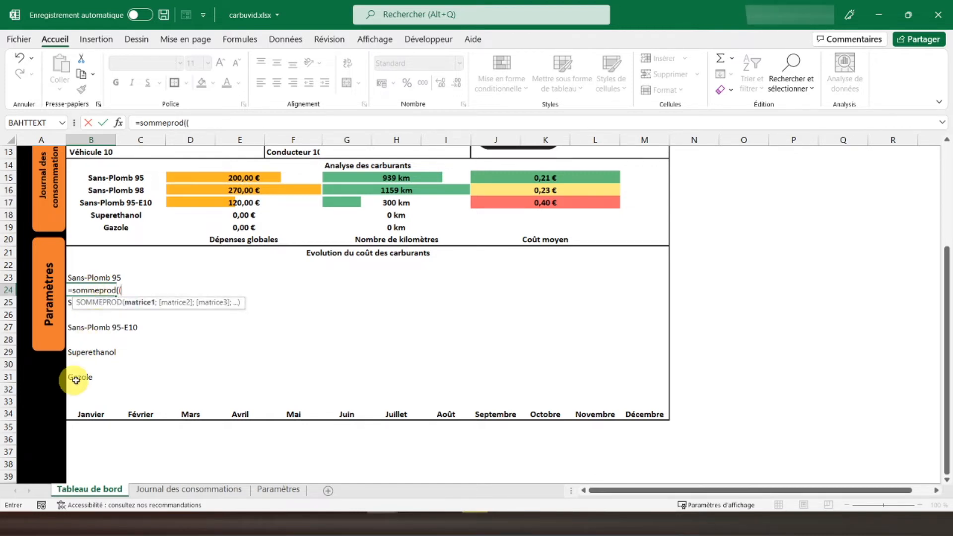
click(190, 490)
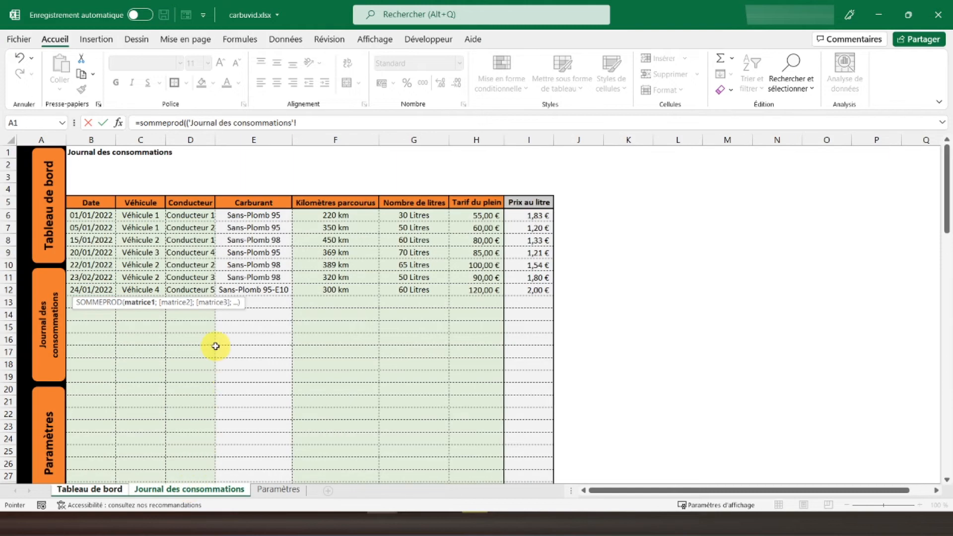
drag(245, 214, 252, 278)
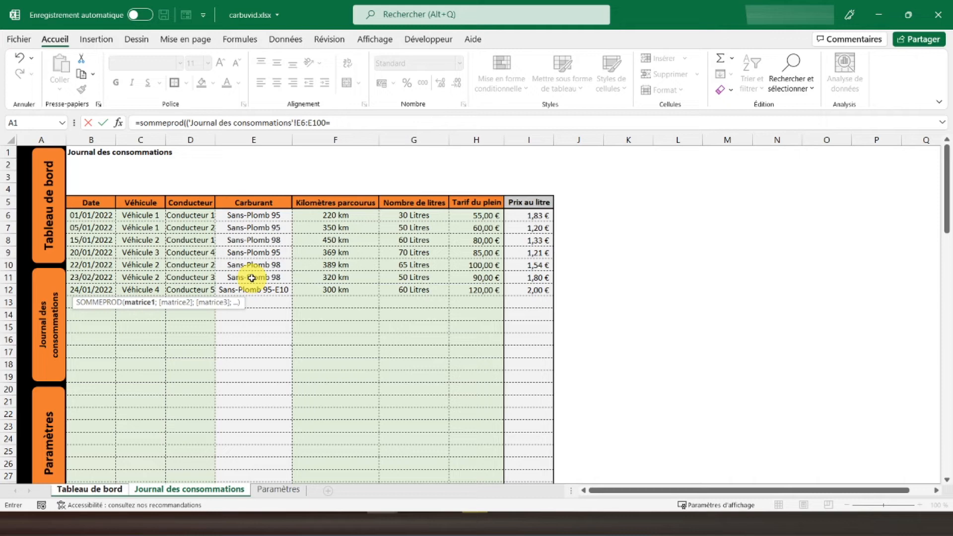
click(93, 490)
click(95, 279)
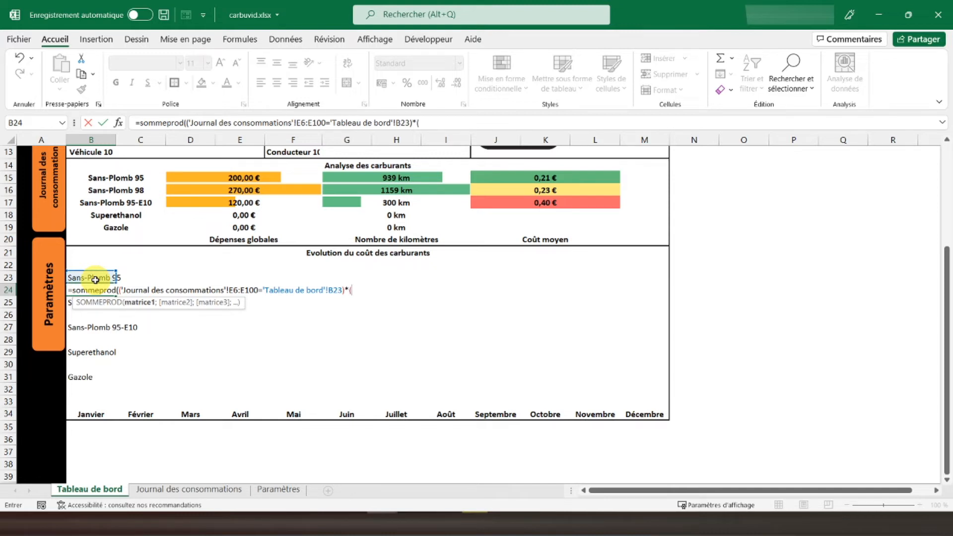
- Add the month condition MOIS('Journal des consommations'!B6:B100)=COLONNE()-1 as a second factor of the SOMMEPROD formula
text(oi)
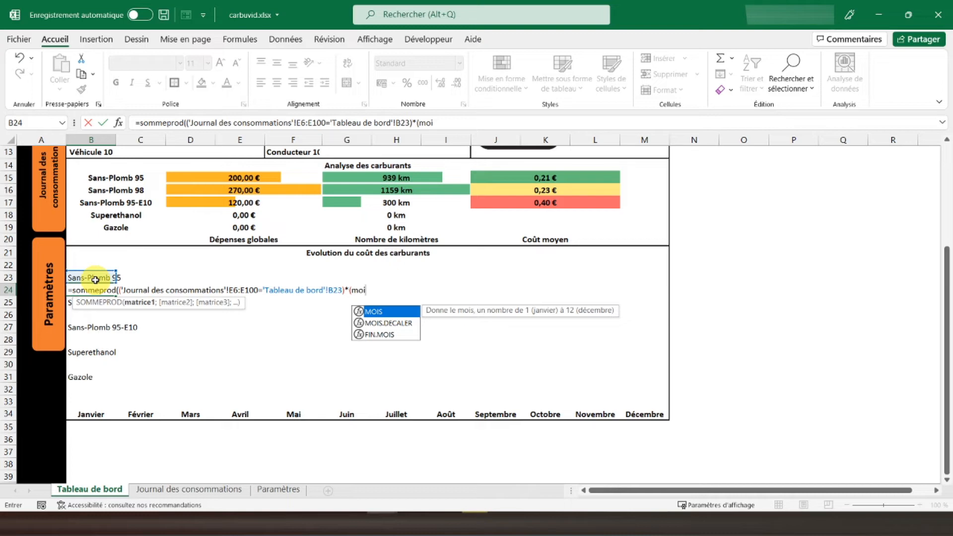
text(s()
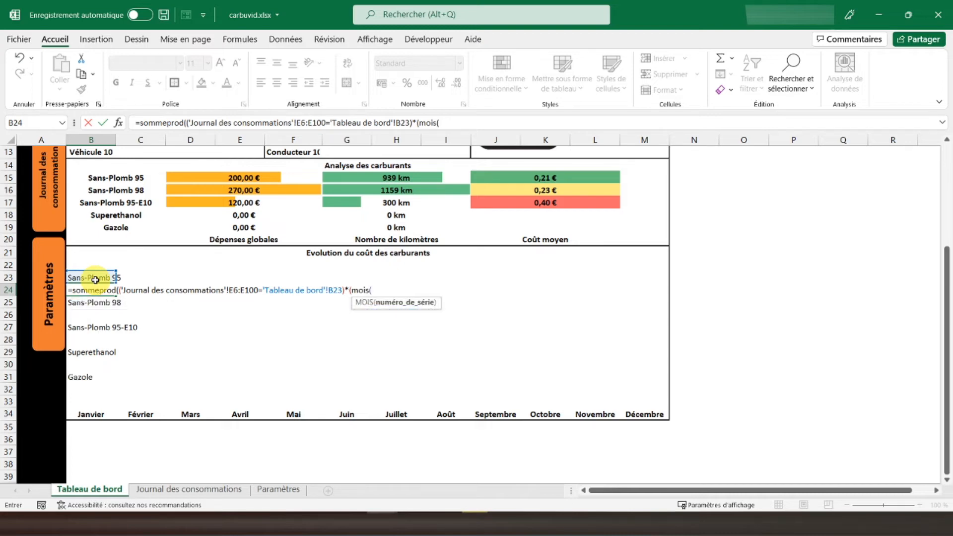
click(181, 490)
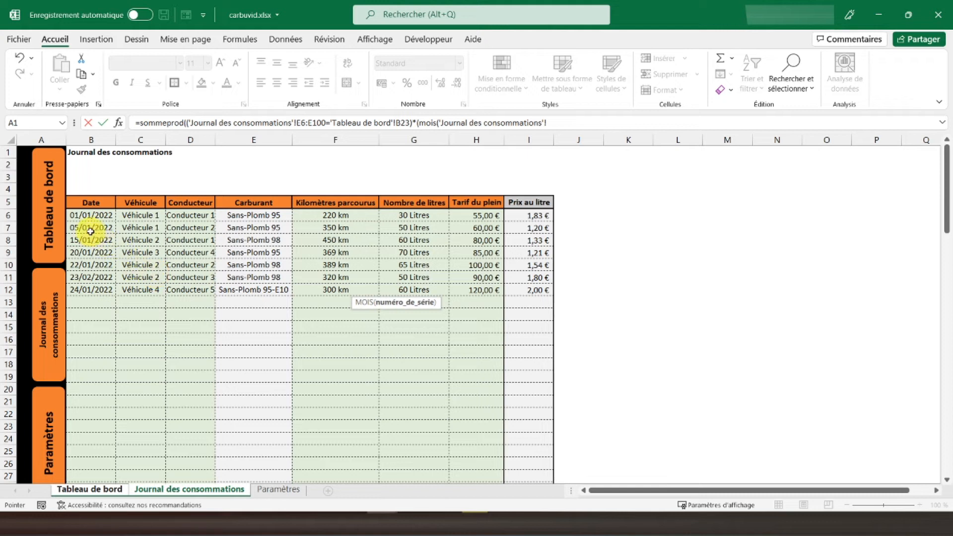
click(89, 213)
drag(90, 284, 89, 292)
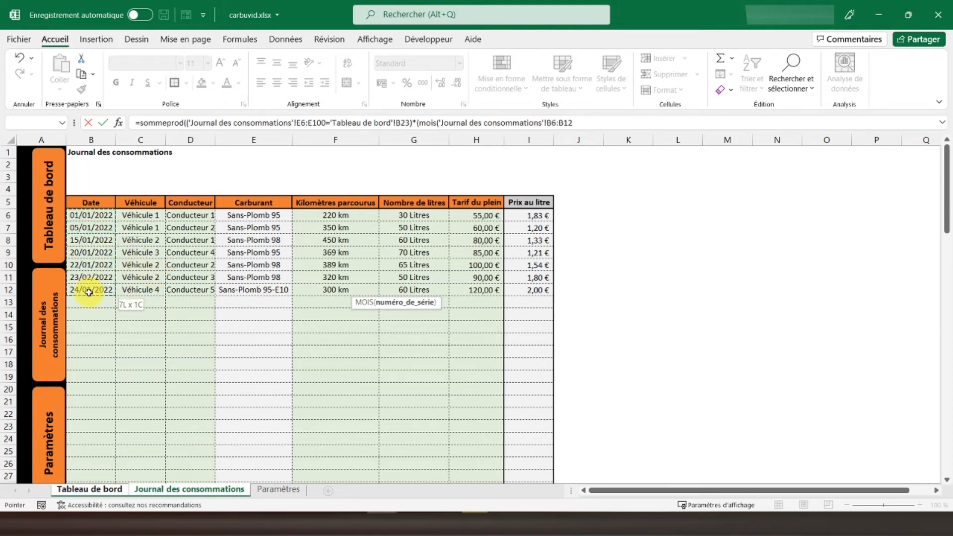
key(BackSpace)
text(00)
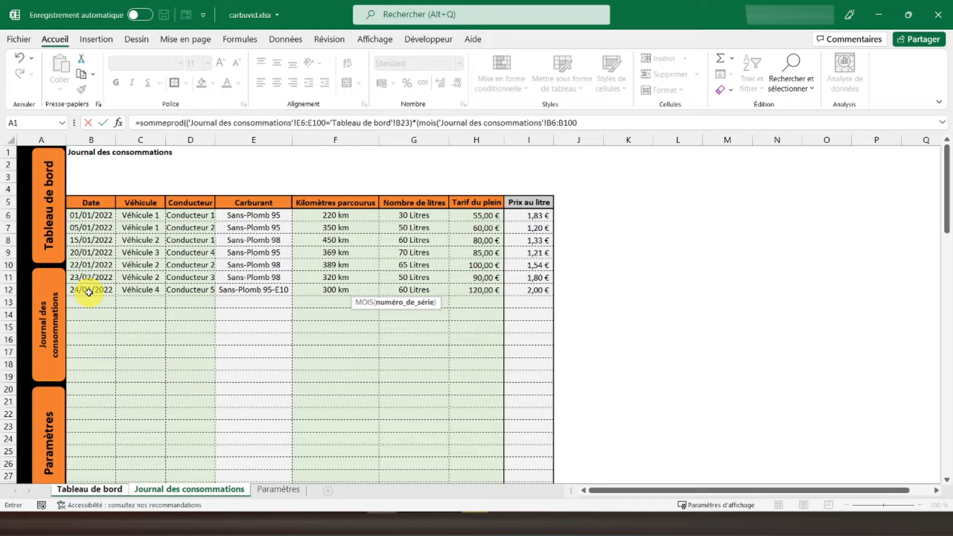
text())
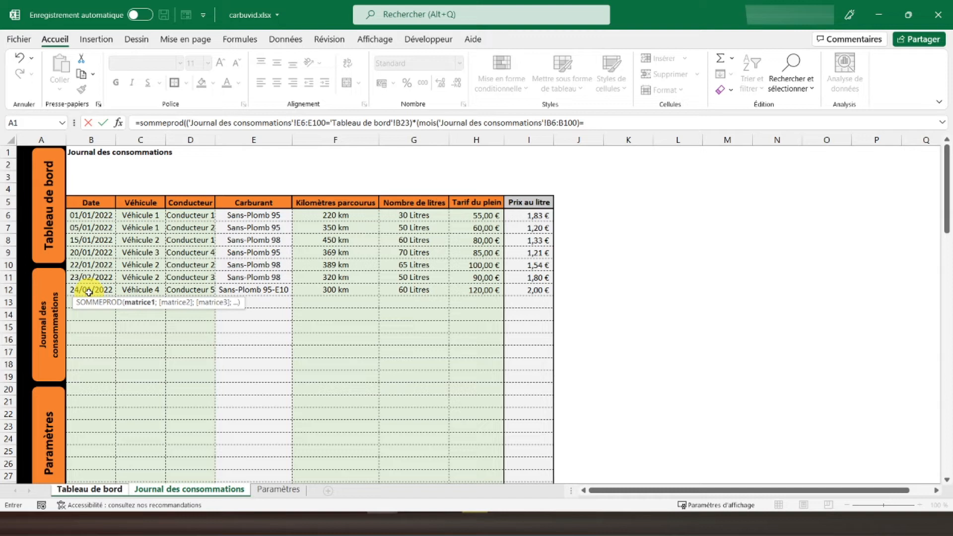
text(=colonn)
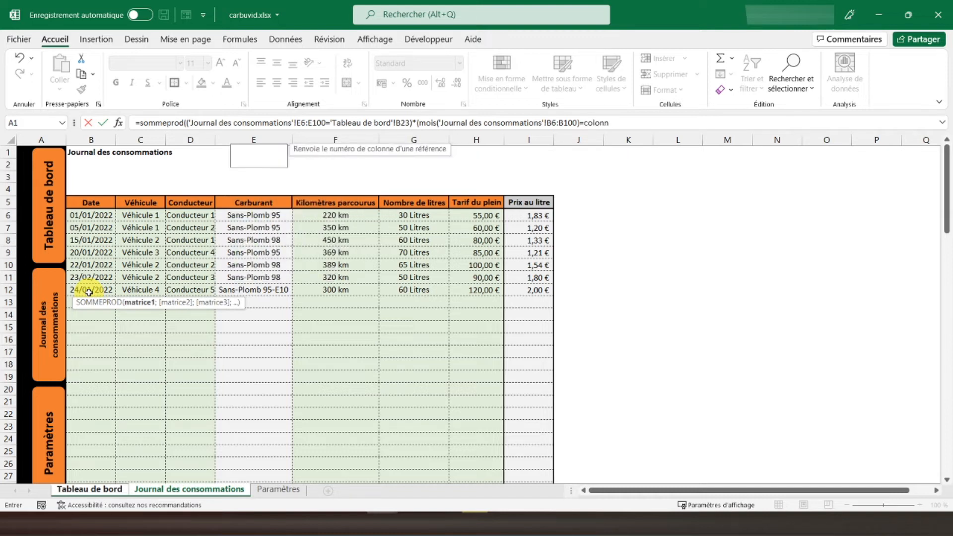
text(e()-1)
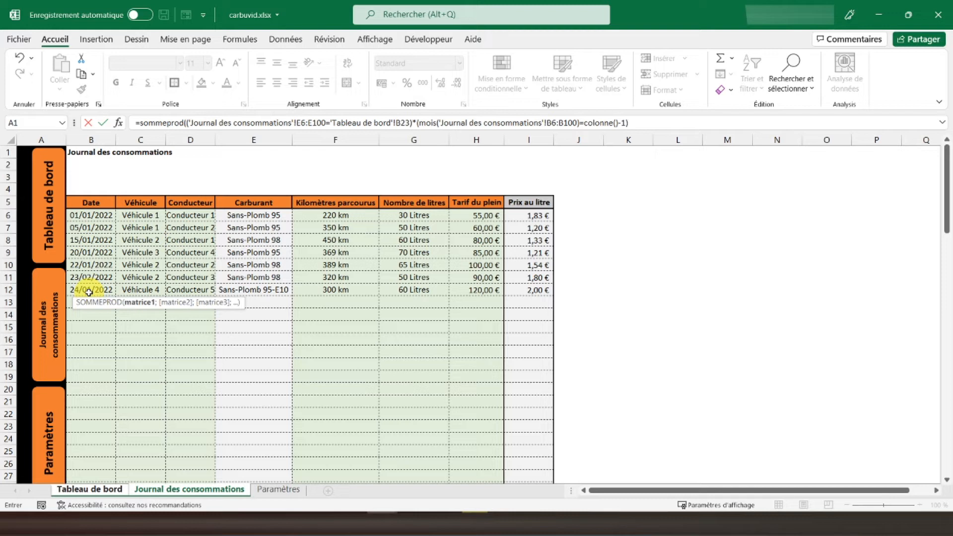
text()*()
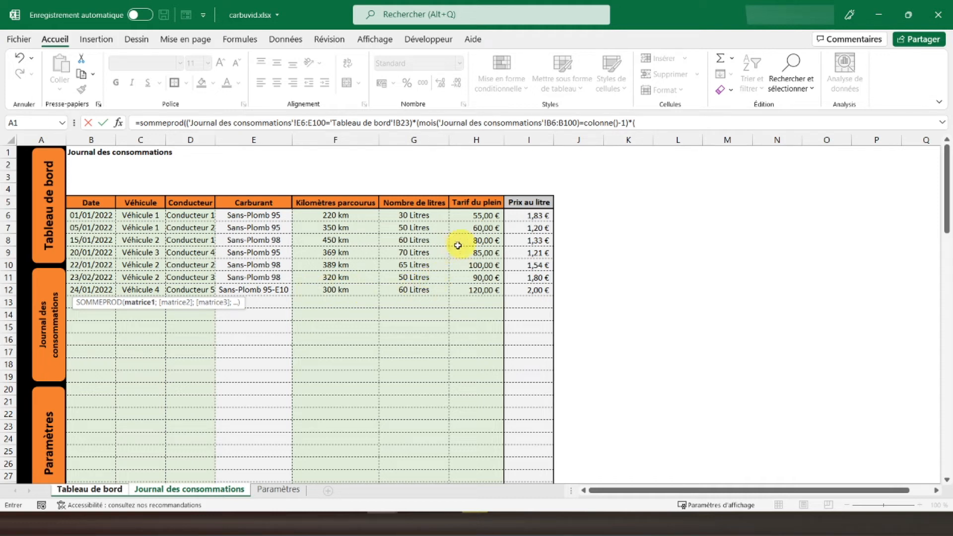
- Complete the SOMMEPROD formula with the Tarif du plein range 'Journal des consommations'!H6:H100 as its last factor
drag(474, 218, 480, 292)
key(BackSpace)
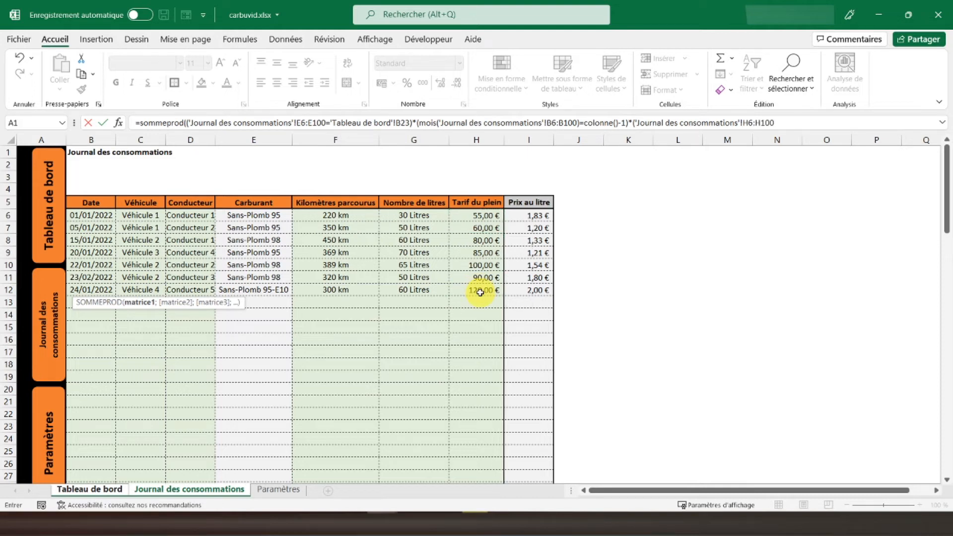
text())
key(Return)
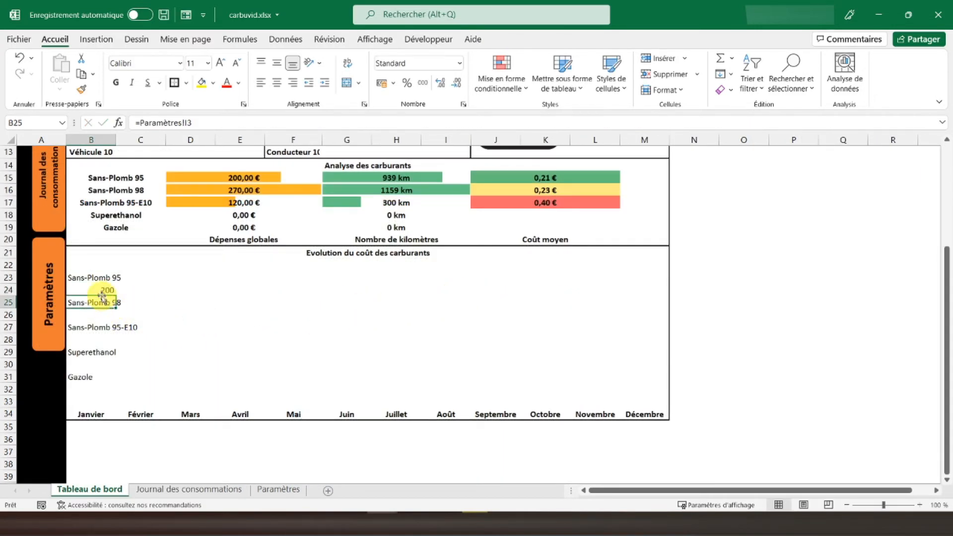
- Check the B24 result against the sum of the Sans-Plomb 95 fill-up costs in H6, H7 and H9 of Journal des consommations
click(96, 288)
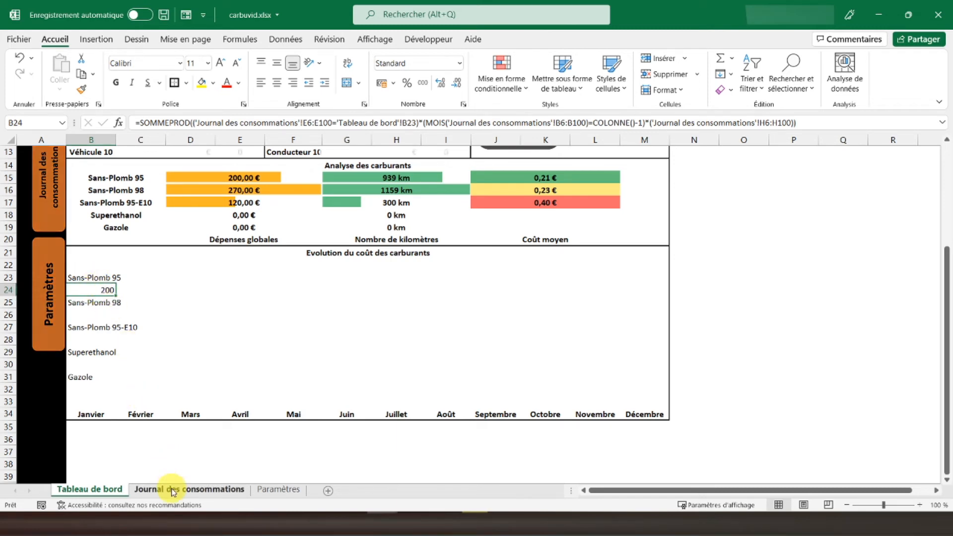
click(173, 490)
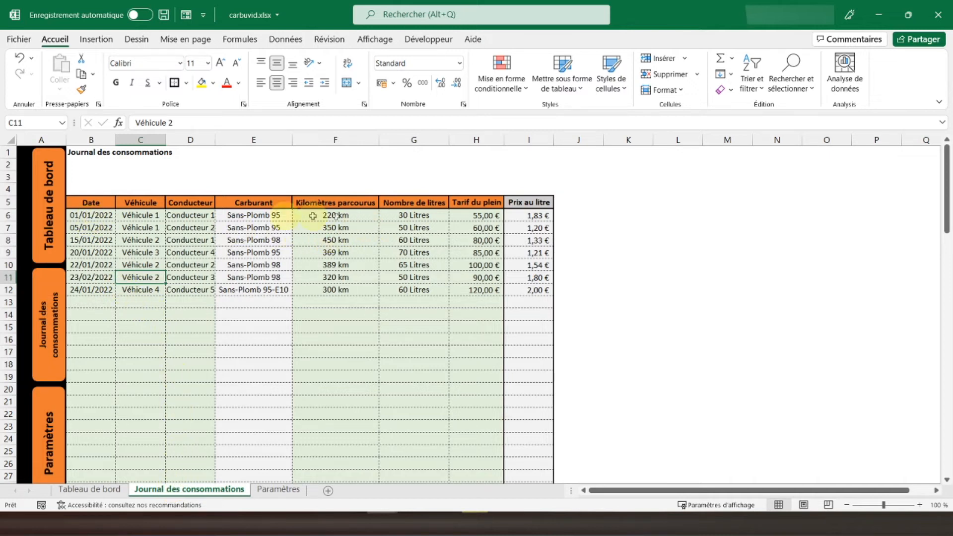
click(482, 215)
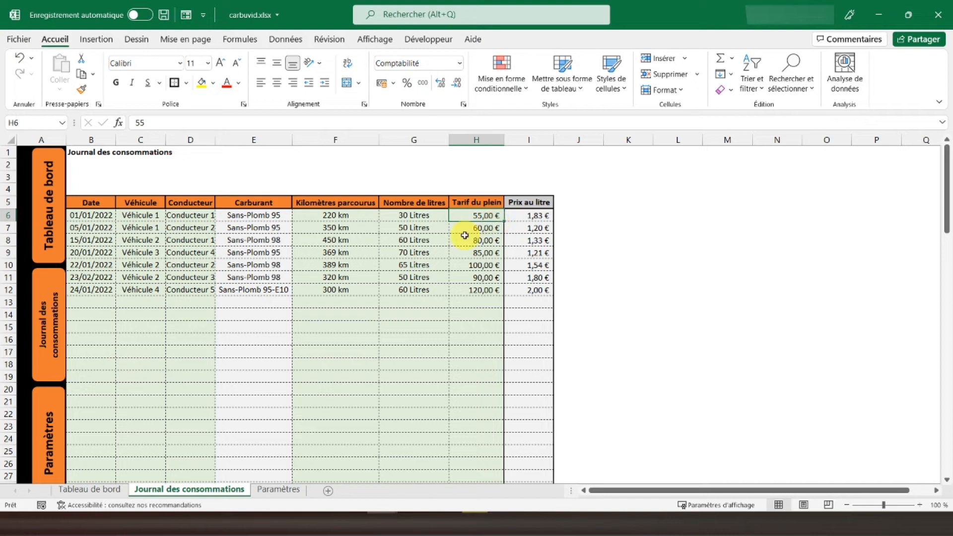
ctrl+click(475, 227)
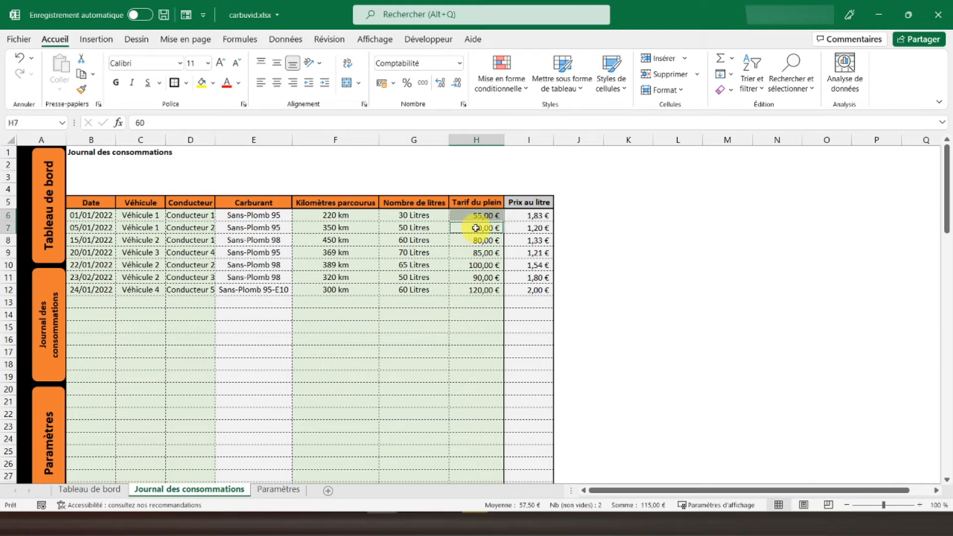
ctrl+click(471, 253)
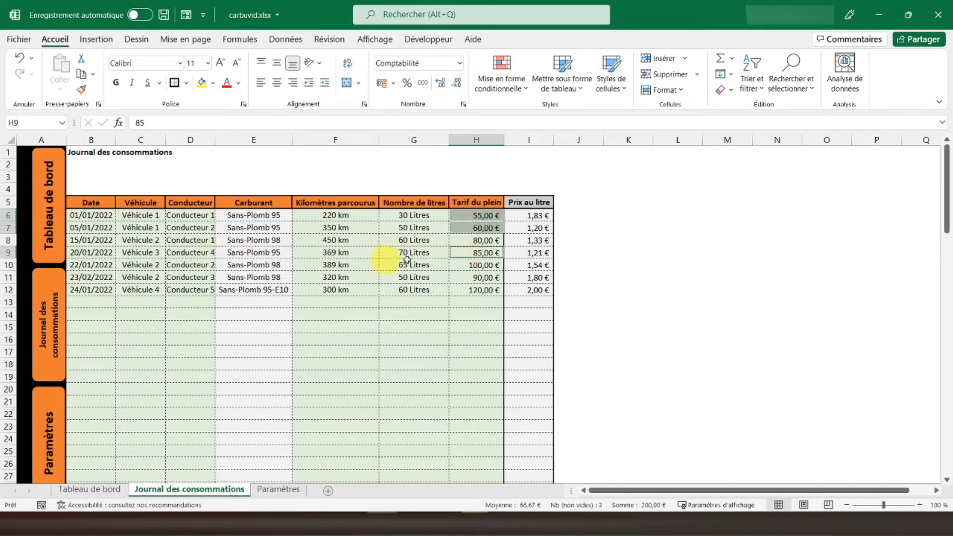
click(94, 491)
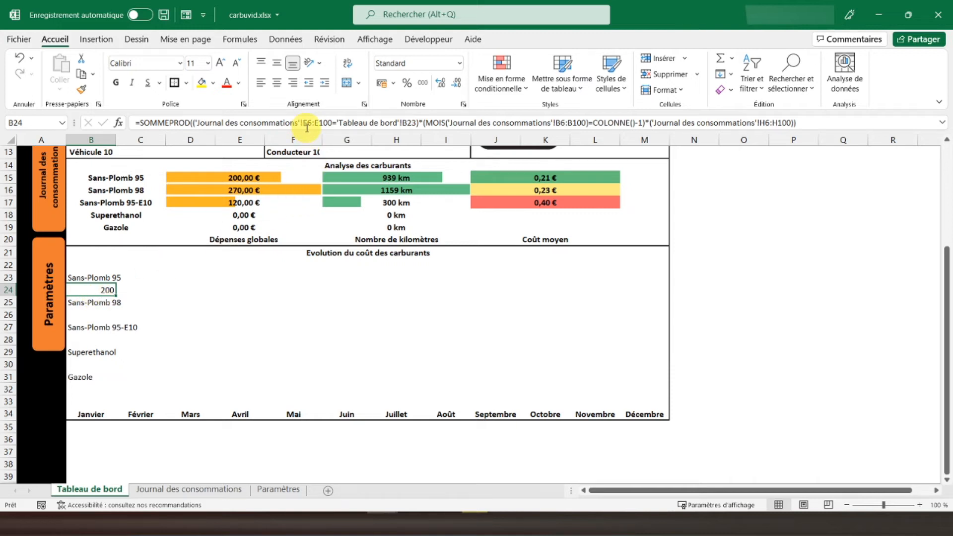
- Make the fuel condition references in the B24 SOMMEPROD formula absolute: $E$6:$E$100 and $B$23
click(306, 123)
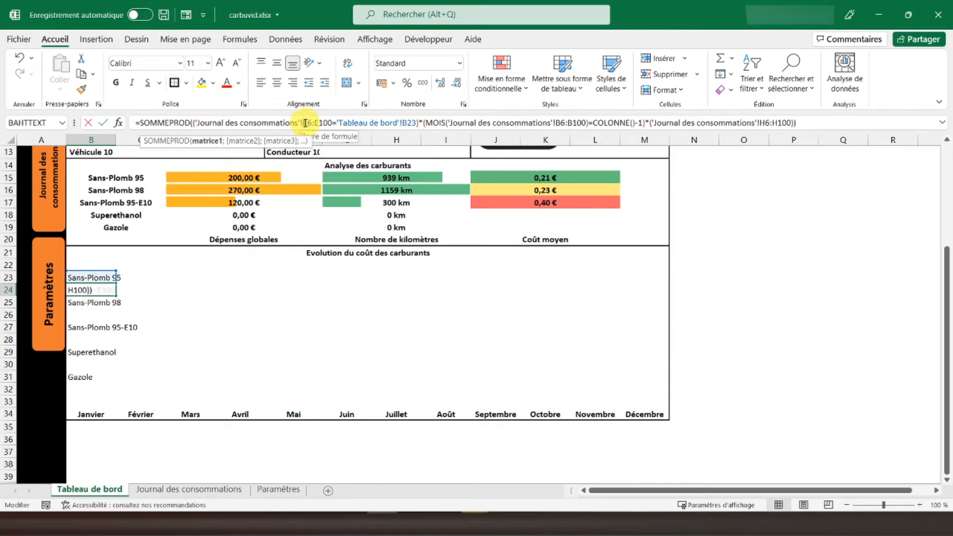
drag(304, 123, 341, 123)
key(F4)
key(F4)
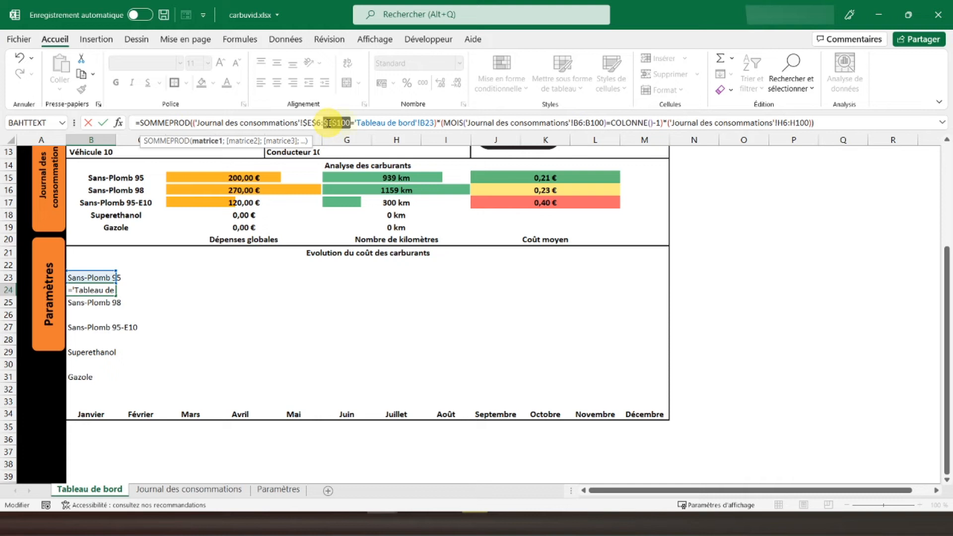
click(427, 123)
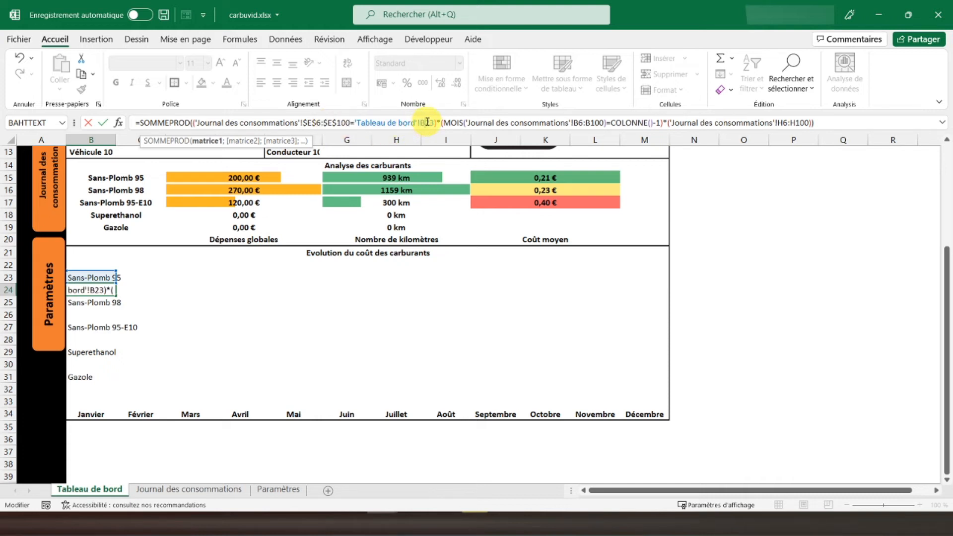
double_click(427, 123)
key(F4)
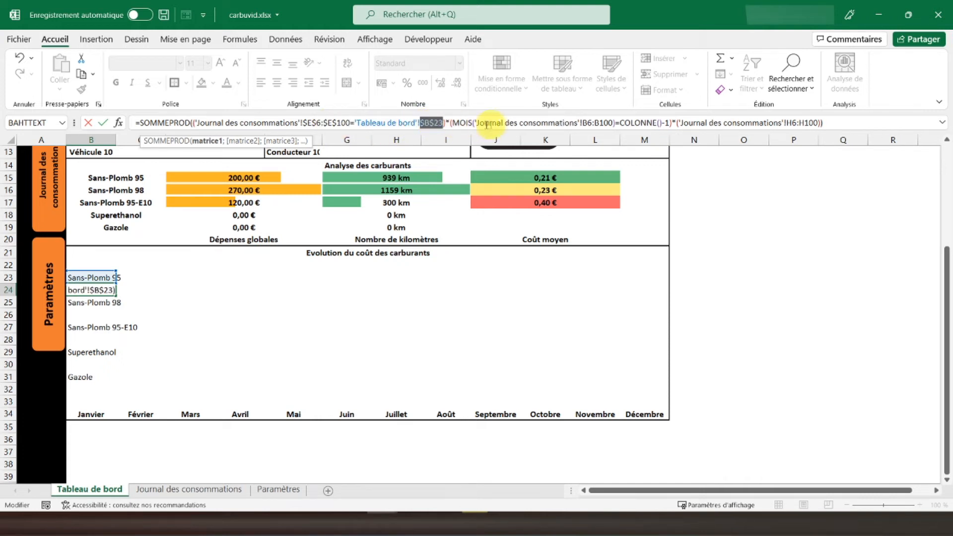
- Make the date and cost ranges in the B24 formula absolute as $B$6:$B$100 and $H$6:$H$100, and validate the formula
double_click(586, 122)
key(F4)
double_click(610, 123)
key(F4)
double_click(812, 123)
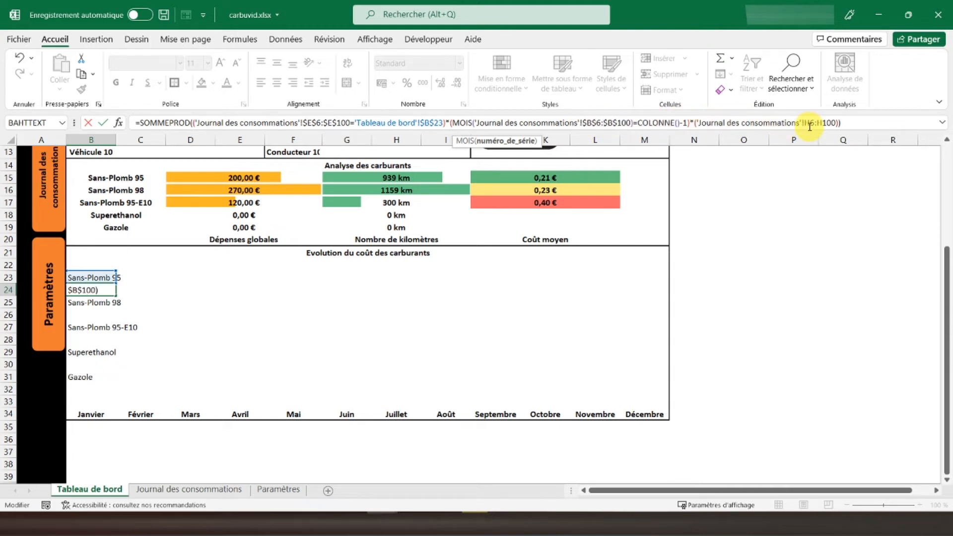
key(F4)
double_click(834, 122)
key(F4)
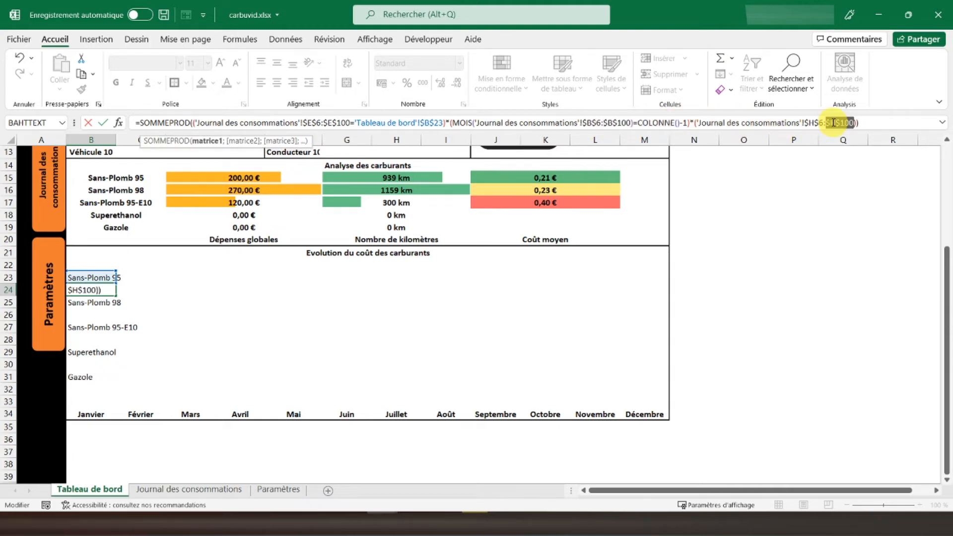
key(Return)
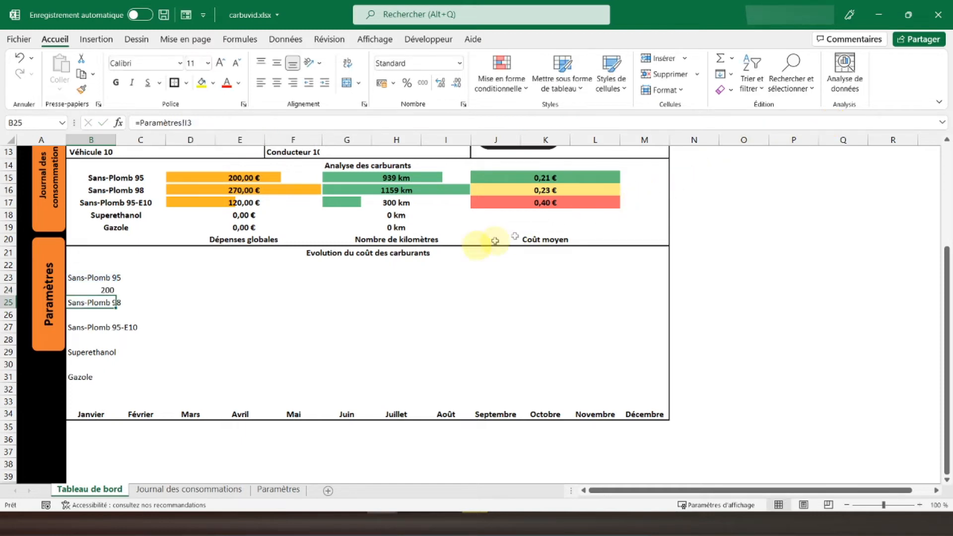
- Copy the B24 formula into C24:M24 as formulas only and apply the euro accounting format to B24:M24
right_click(107, 290)
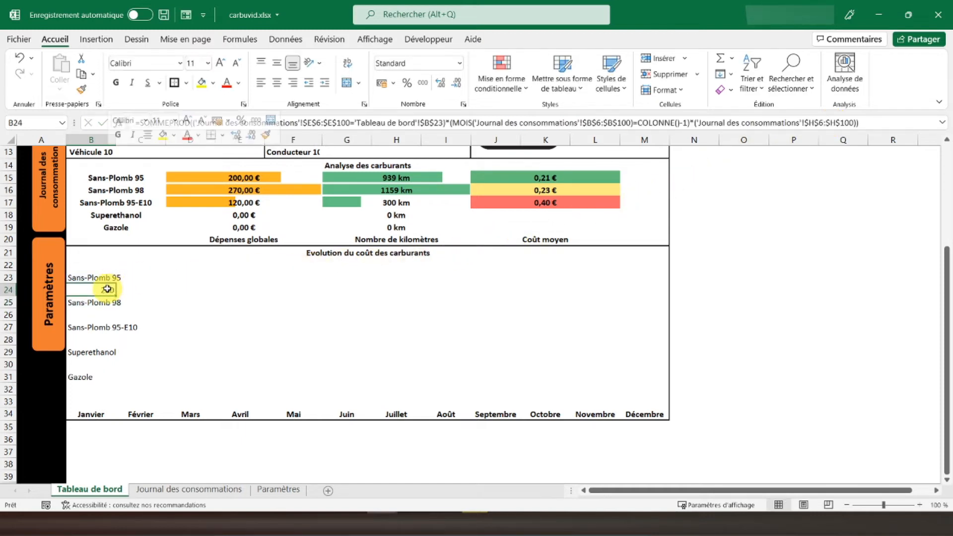
click(151, 182)
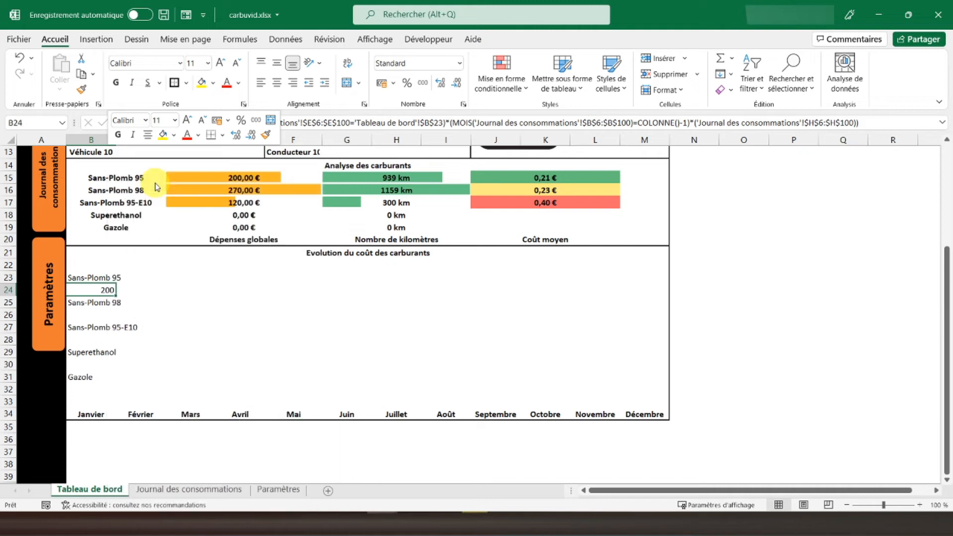
drag(132, 288, 639, 293)
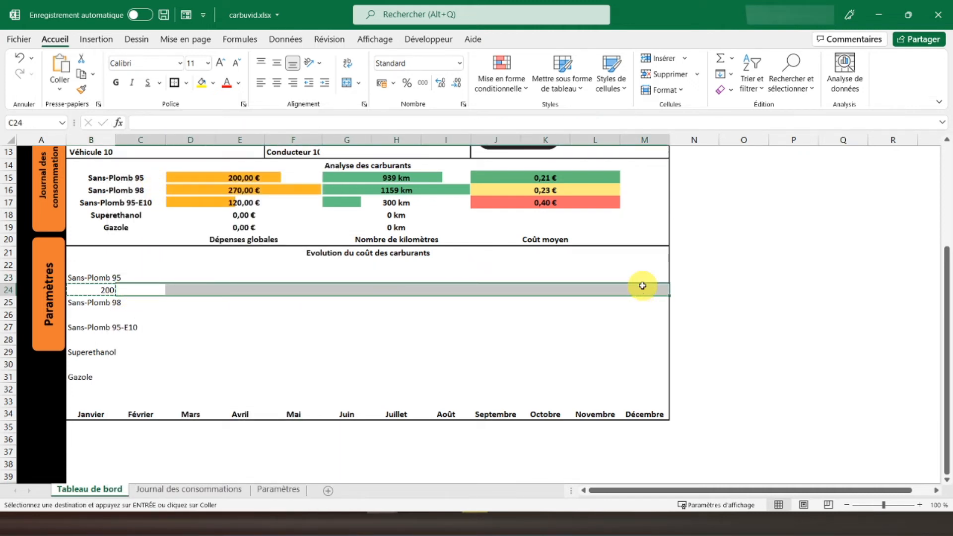
right_click(642, 286)
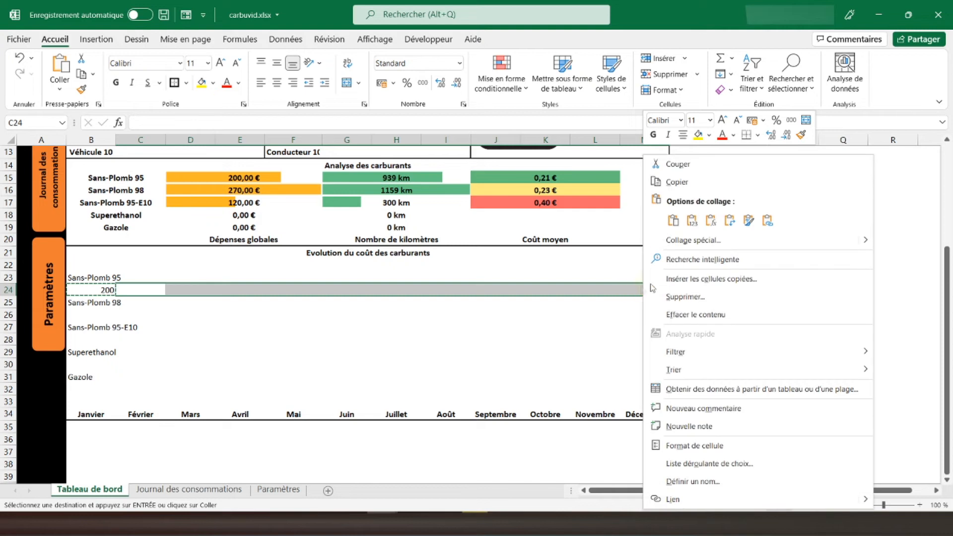
click(714, 225)
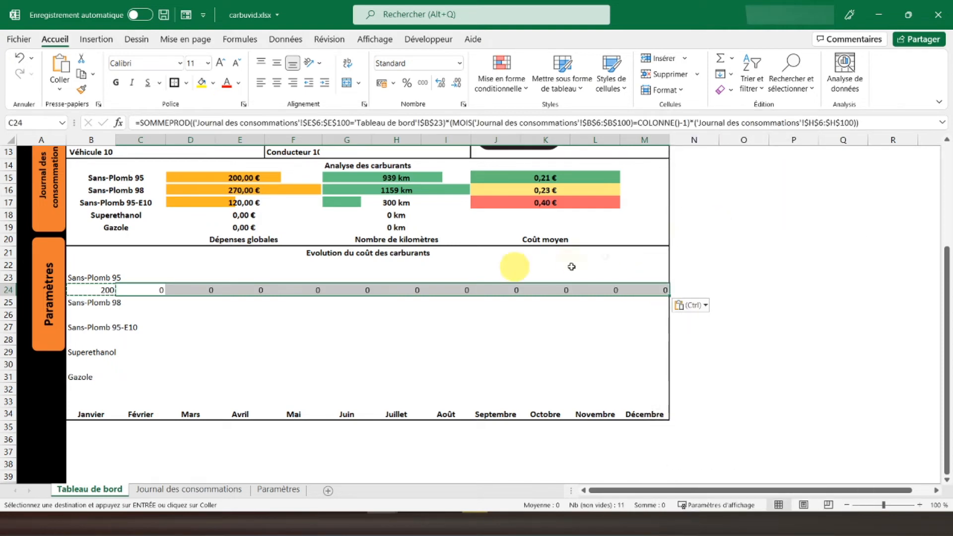
drag(82, 293, 664, 290)
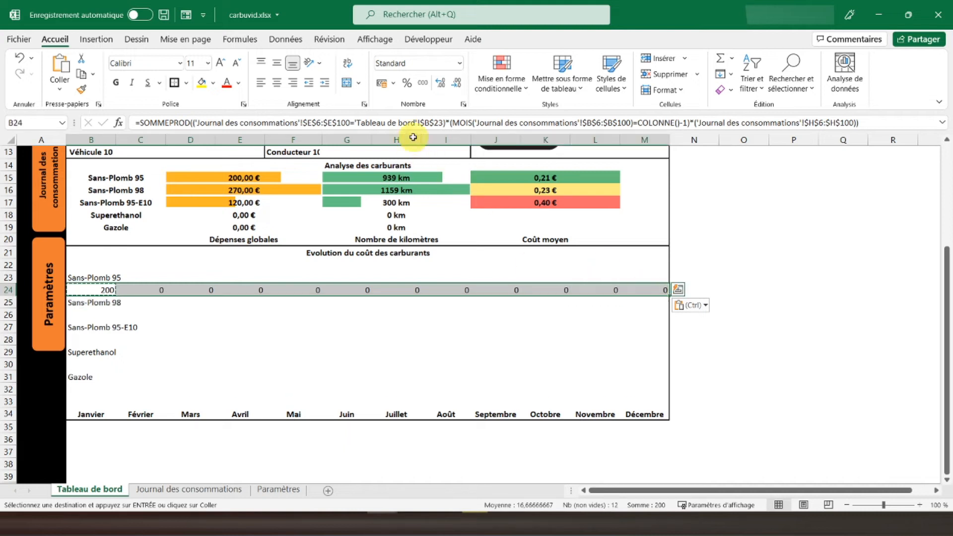
click(386, 84)
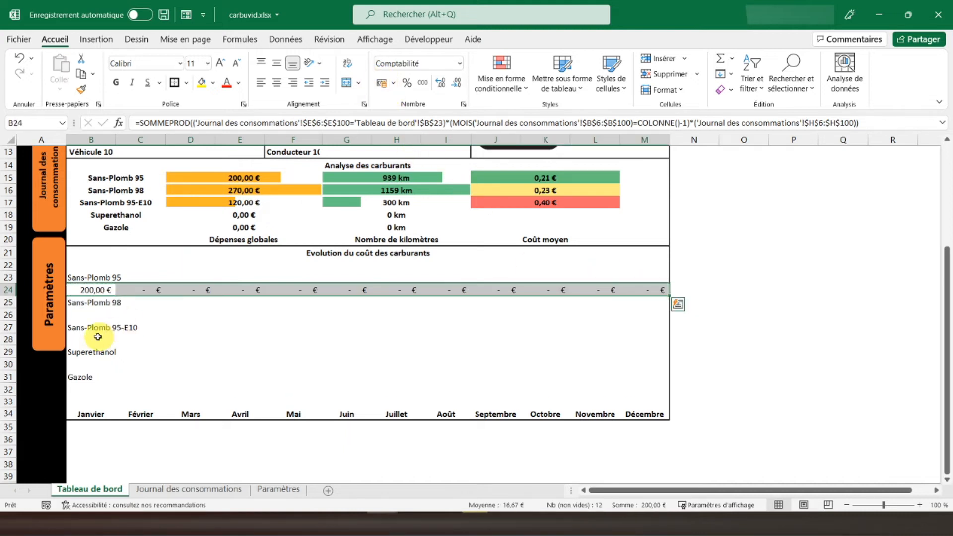
- Copy the B24 formula into B26 under Sans-Plomb 98, pasting formulas only
click(95, 292)
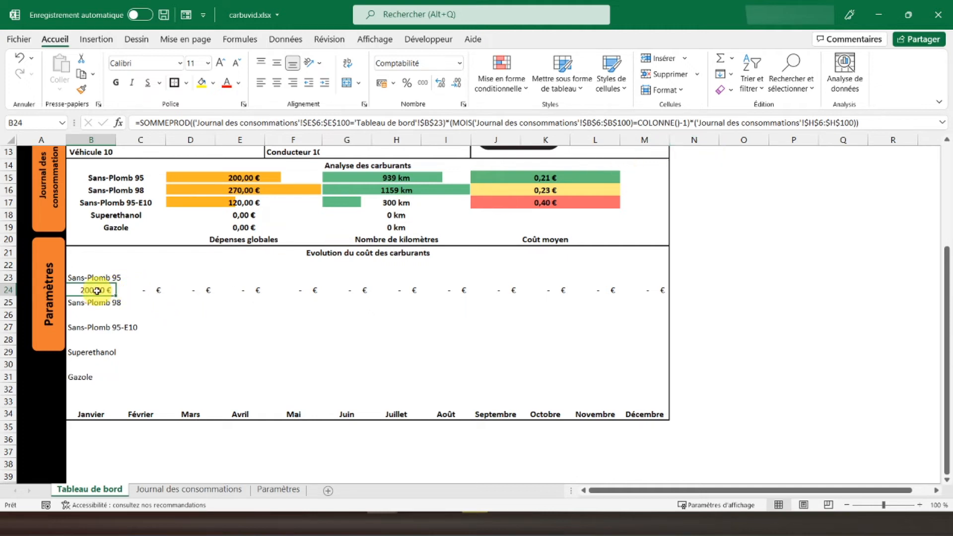
right_click(97, 291)
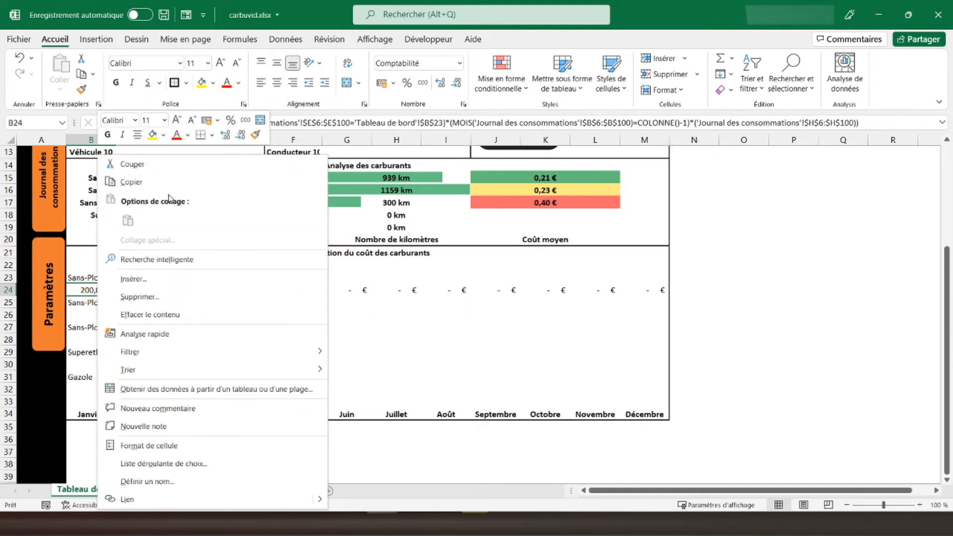
click(149, 183)
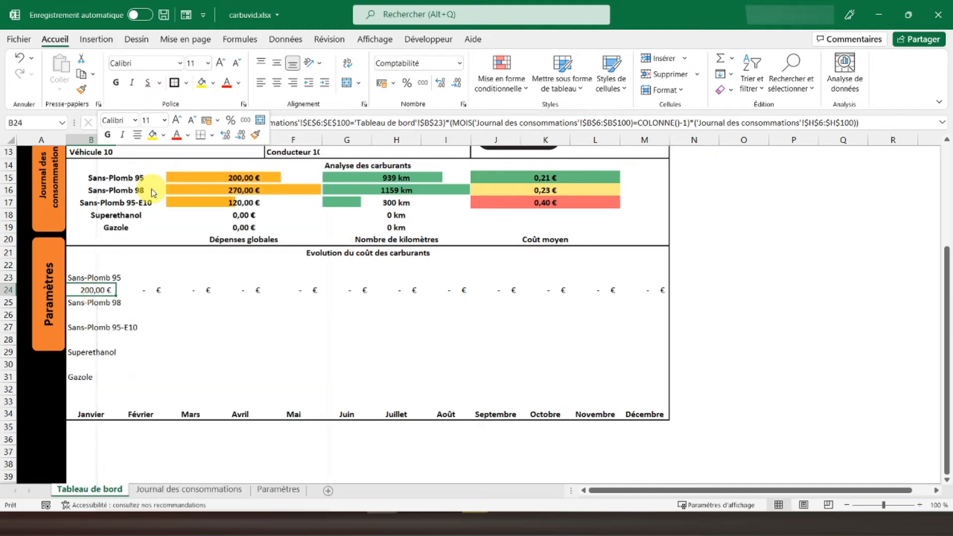
click(88, 314)
right_click(89, 314)
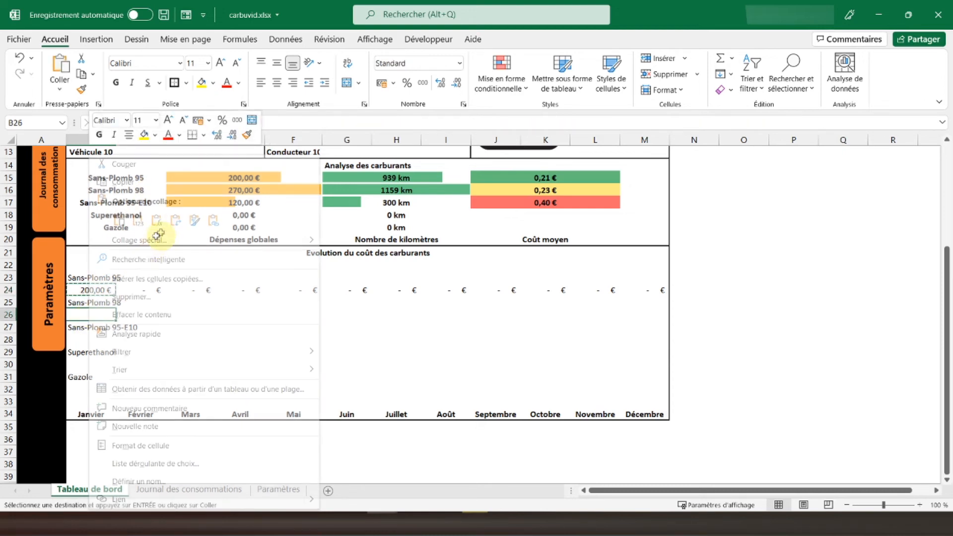
click(160, 223)
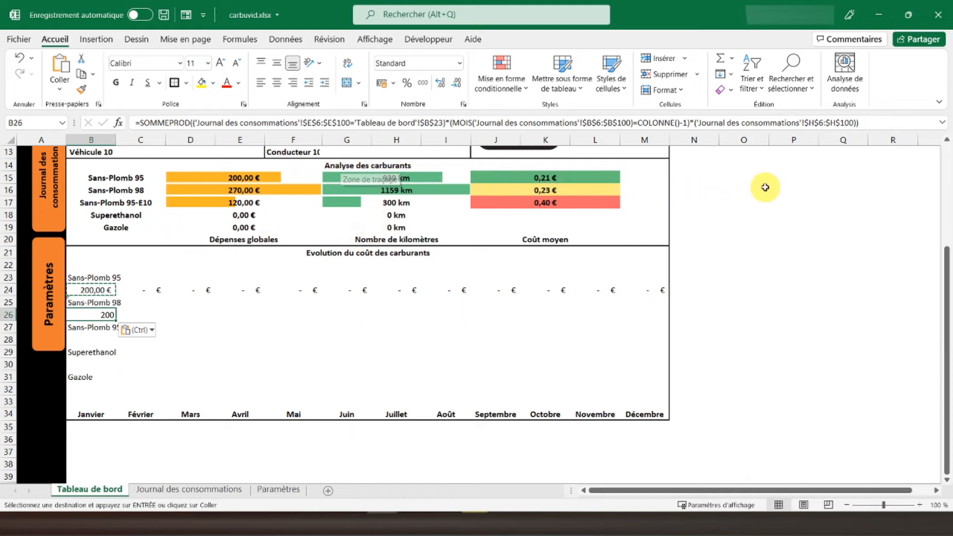
- Change the fuel reference in the B26 formula to $B$25
click(90, 290)
click(95, 316)
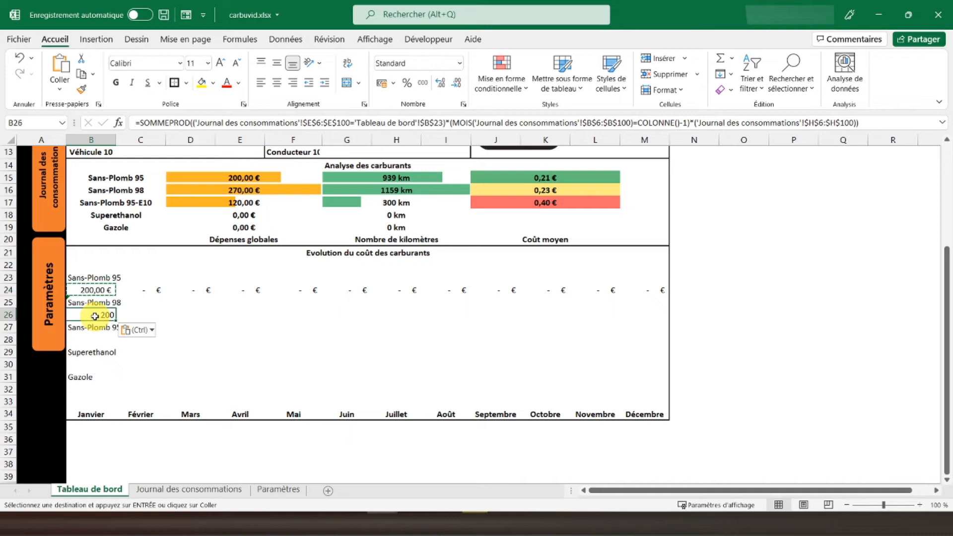
click(442, 123)
key(BackSpace)
text(5)
key(Return)
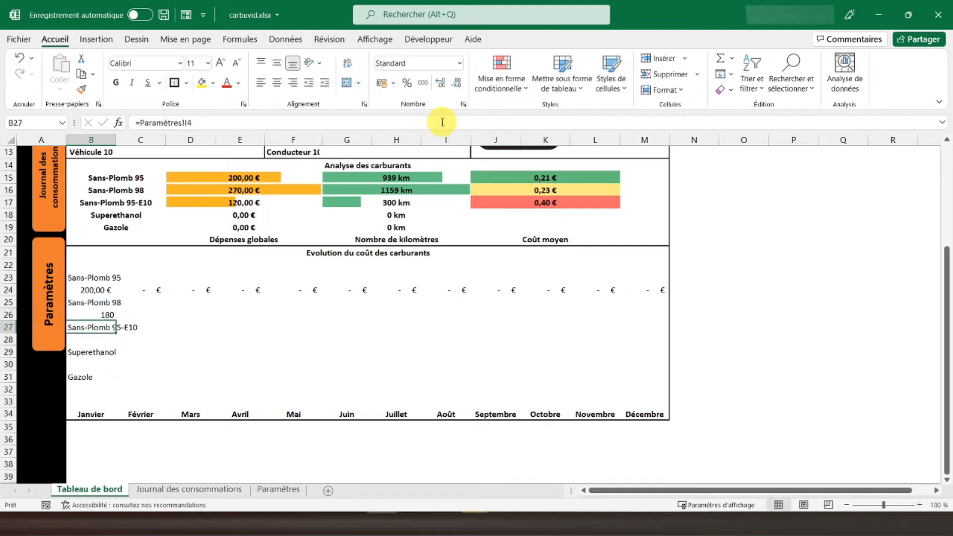
- Copy the B26 formula into C26:M26 as formulas only and apply the euro accounting format to B26:M26
click(94, 314)
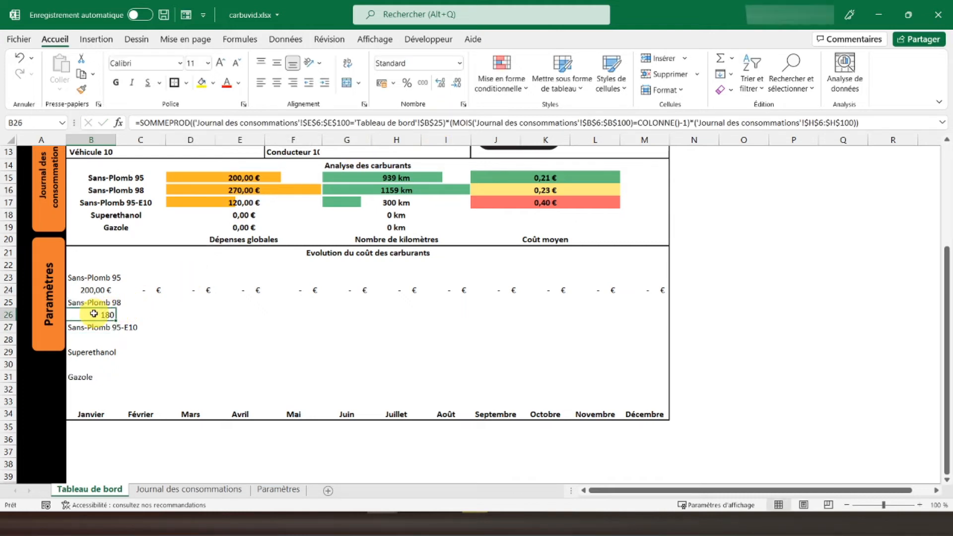
right_click(109, 316)
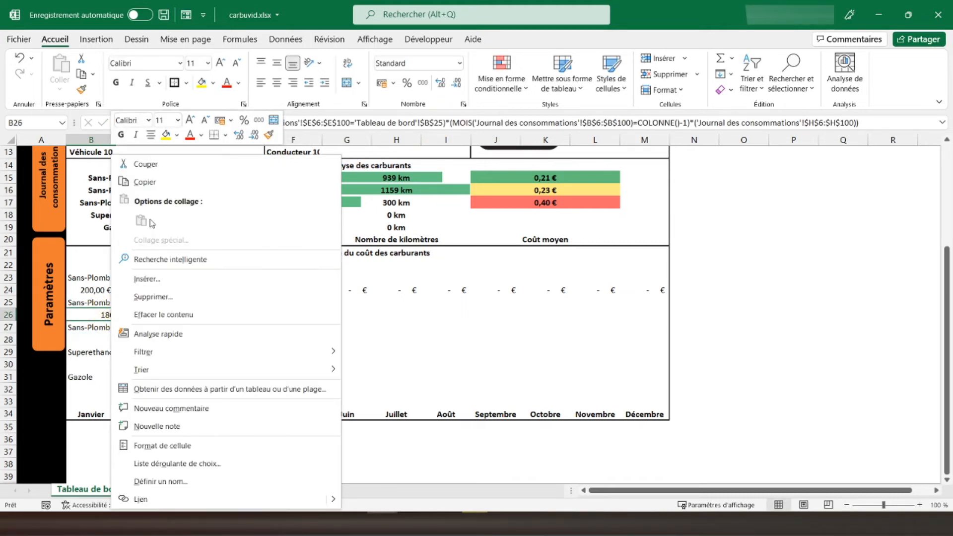
click(158, 183)
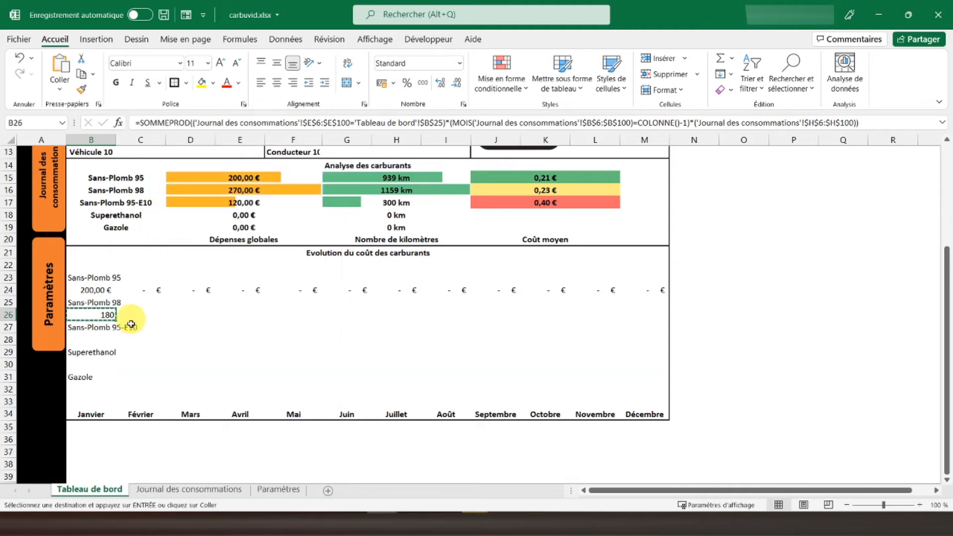
drag(130, 313, 627, 320)
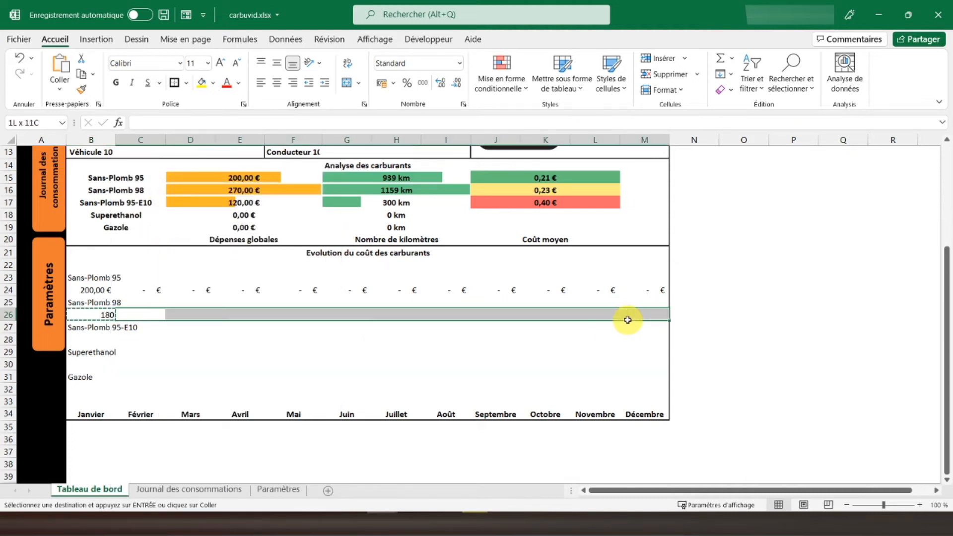
right_click(634, 316)
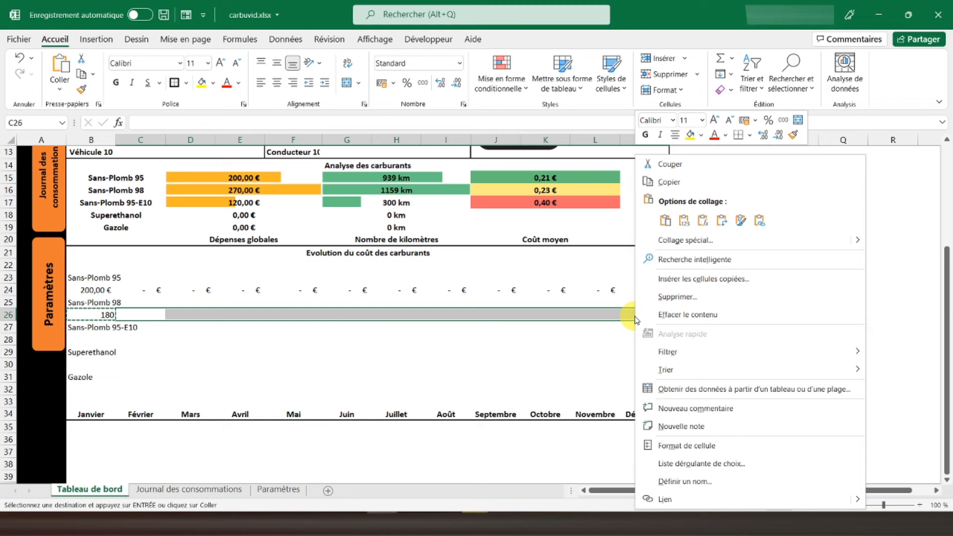
click(702, 221)
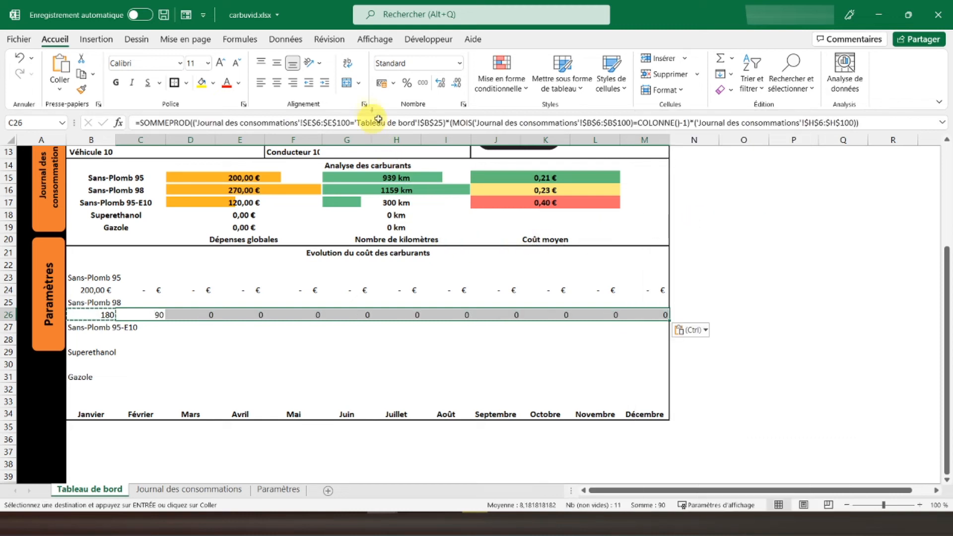
click(383, 86)
- Copy the B26 formula into B28 under Sans-Plomb 95-E10, pasting formulas only
click(99, 316)
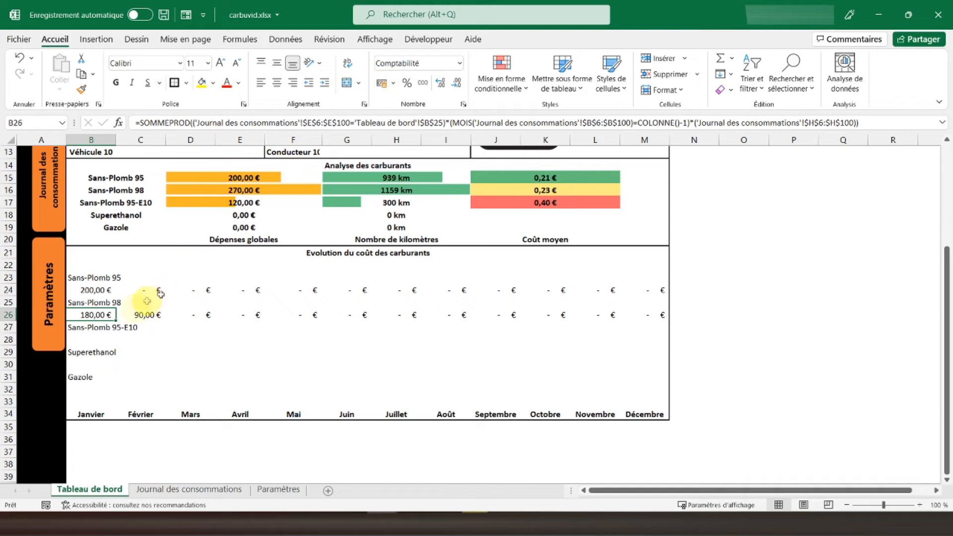
right_click(96, 315)
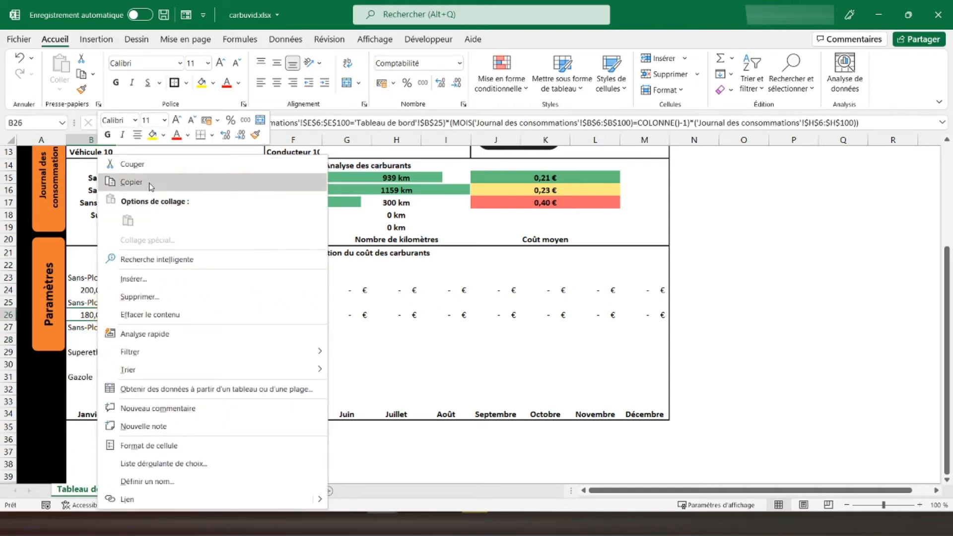
click(152, 183)
right_click(90, 337)
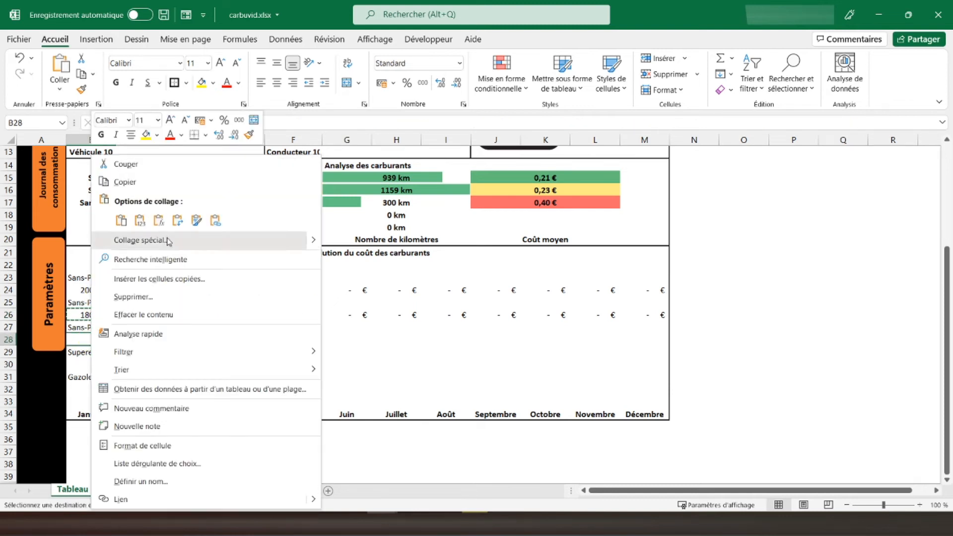
click(158, 220)
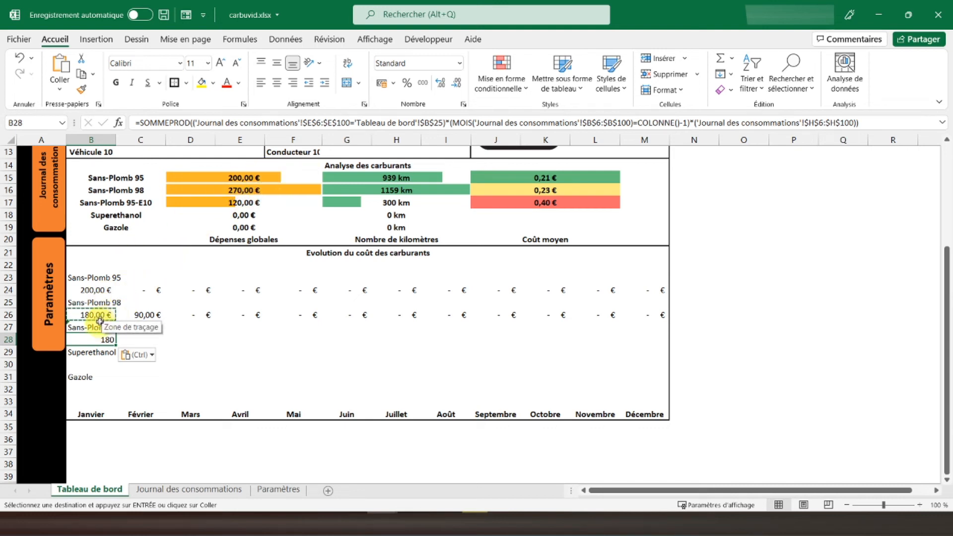
- Change the fuel reference in the B28 formula to $B$27
click(439, 122)
key(BackSpace)
text(7)
key(Return)
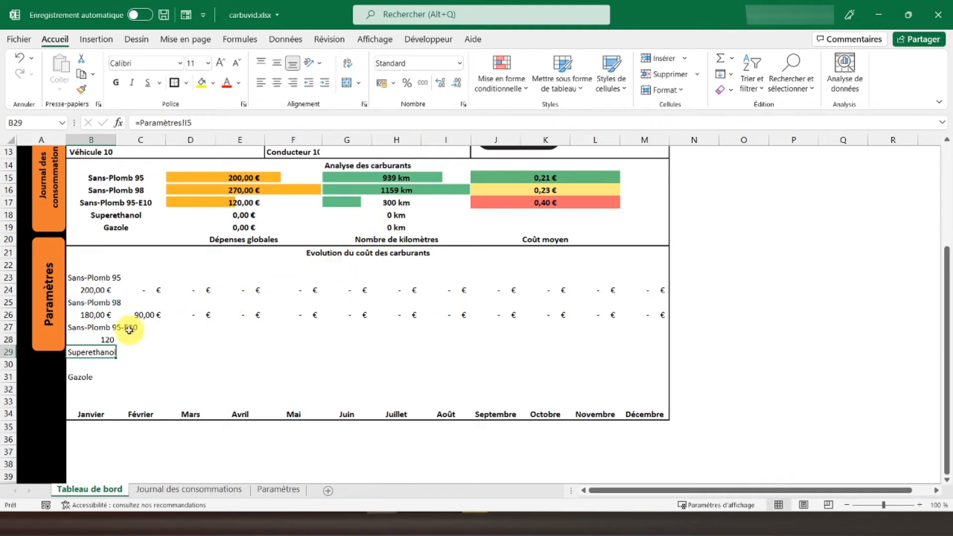
- Copy the B28 formula into C28:M28 as formulas only and apply the euro accounting format to B28:M28
right_click(90, 342)
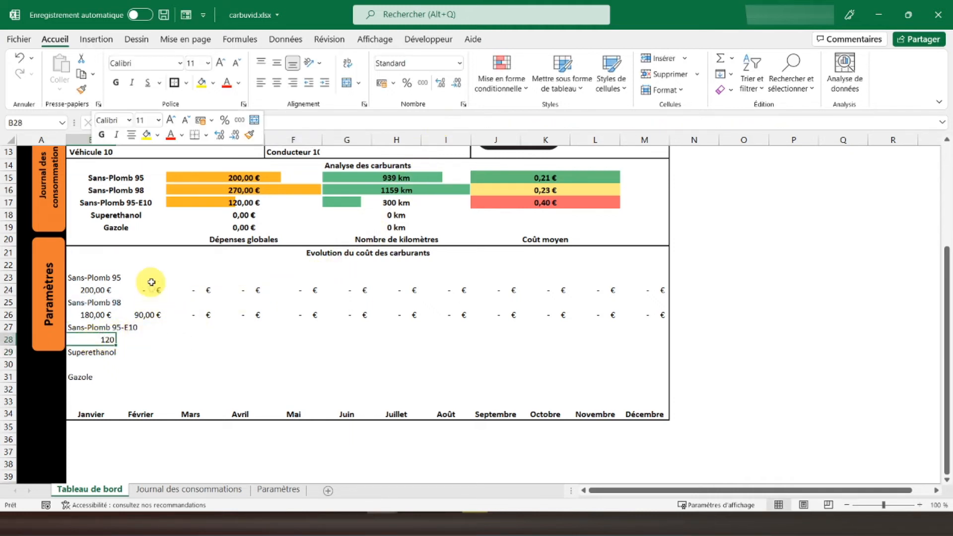
click(145, 182)
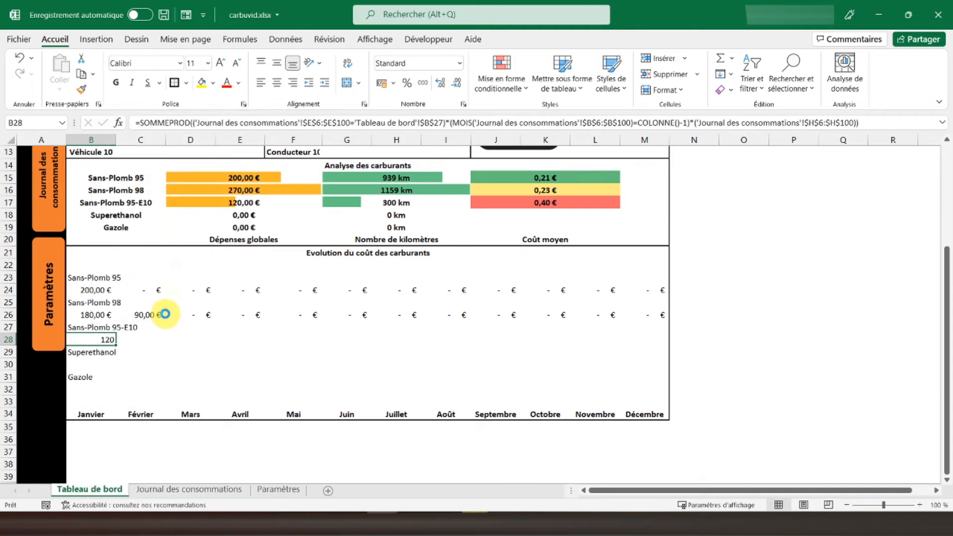
drag(136, 343, 628, 341)
right_click(628, 341)
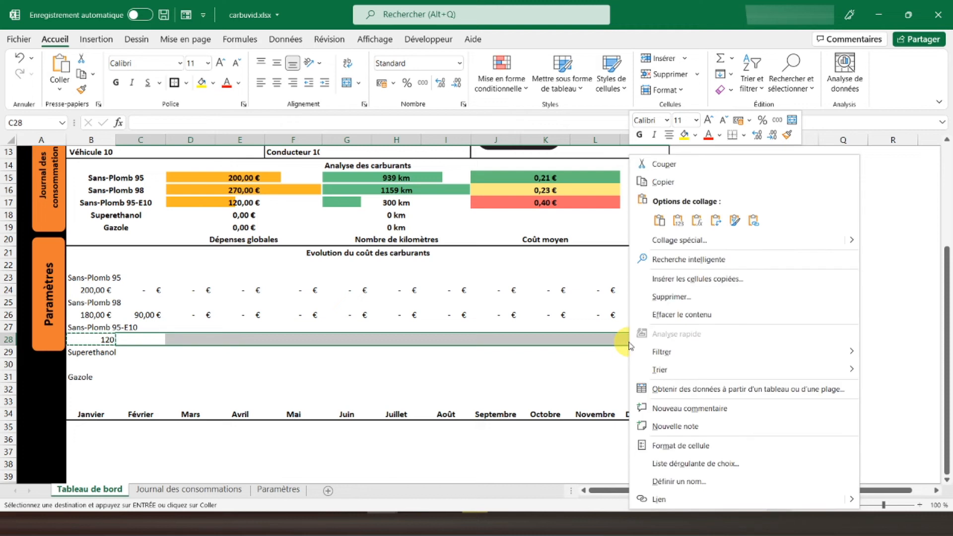
click(696, 221)
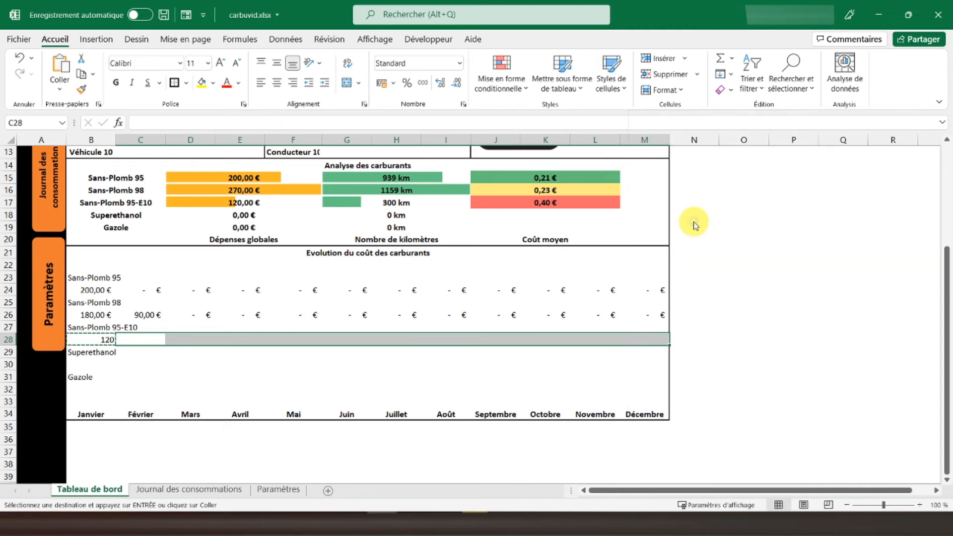
click(385, 83)
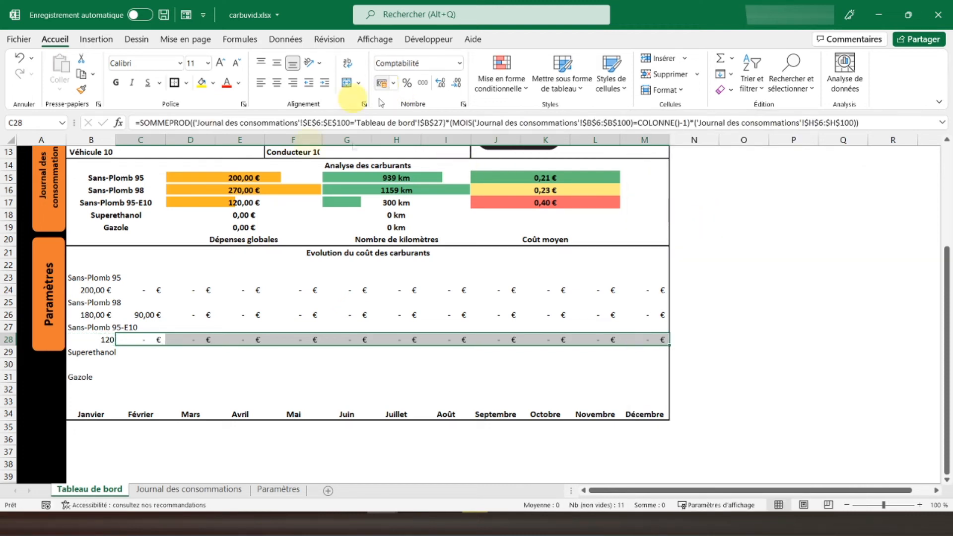
click(102, 339)
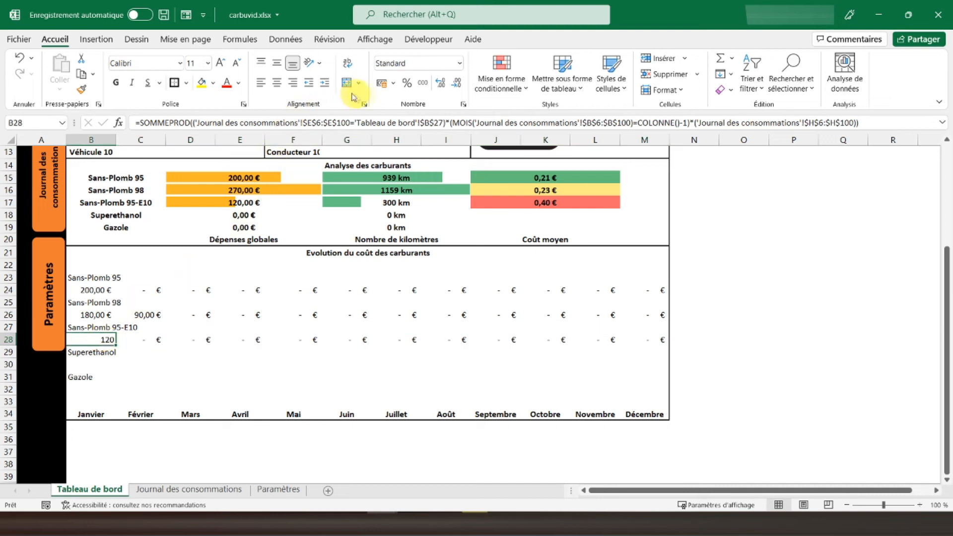
- Copy the B28 formula into B30 under Superethanol, pasting formulas only
right_click(104, 339)
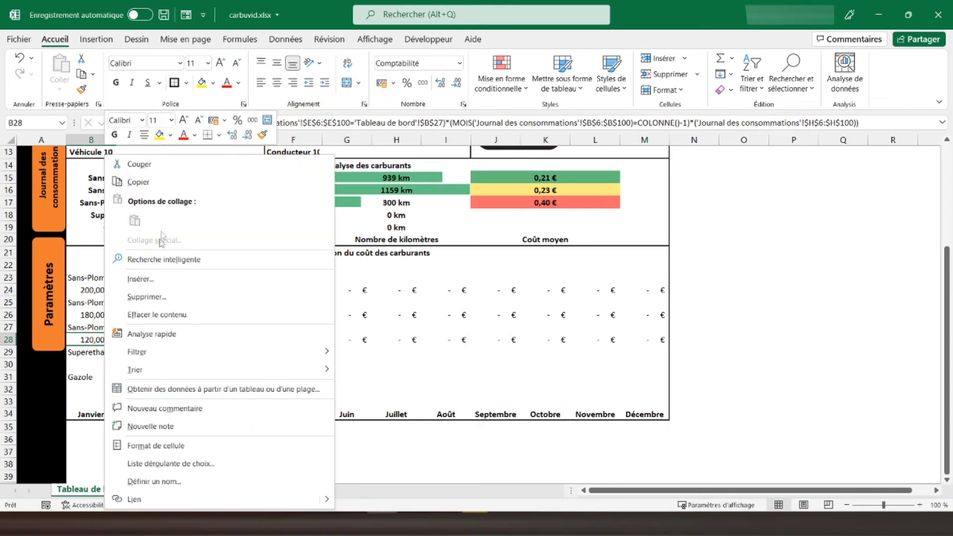
click(162, 171)
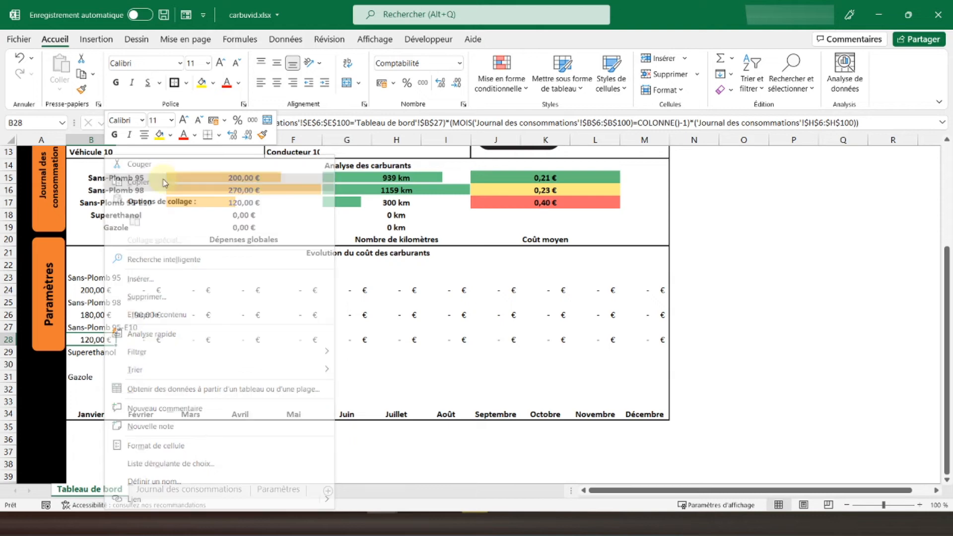
right_click(81, 362)
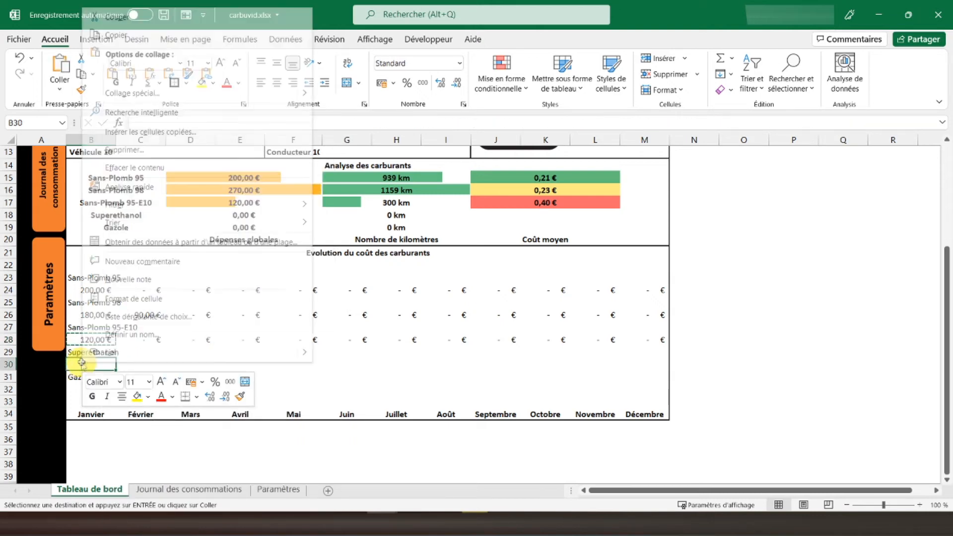
click(150, 74)
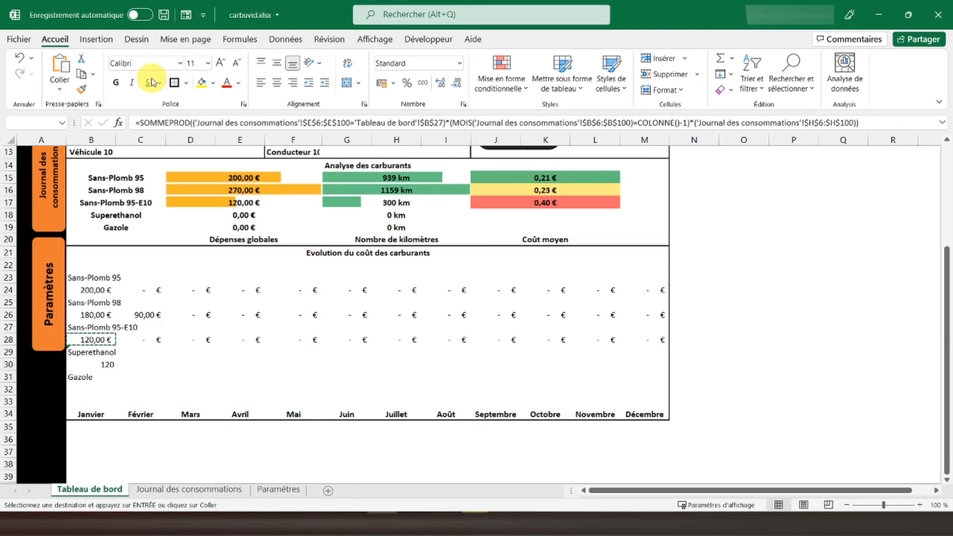
- Change the fuel reference in the B30 formula to $B$29
click(93, 359)
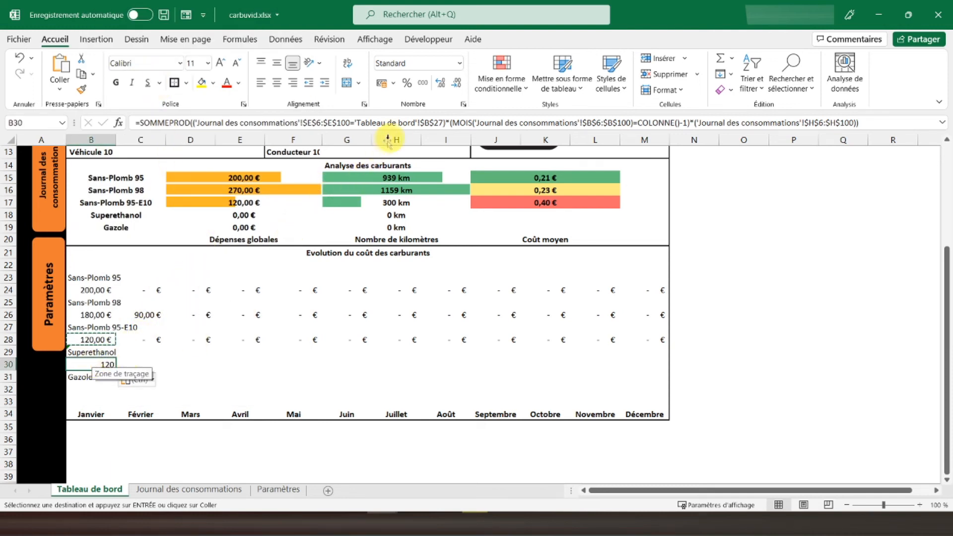
click(436, 122)
key(BackSpace)
text(9)
key(Return)
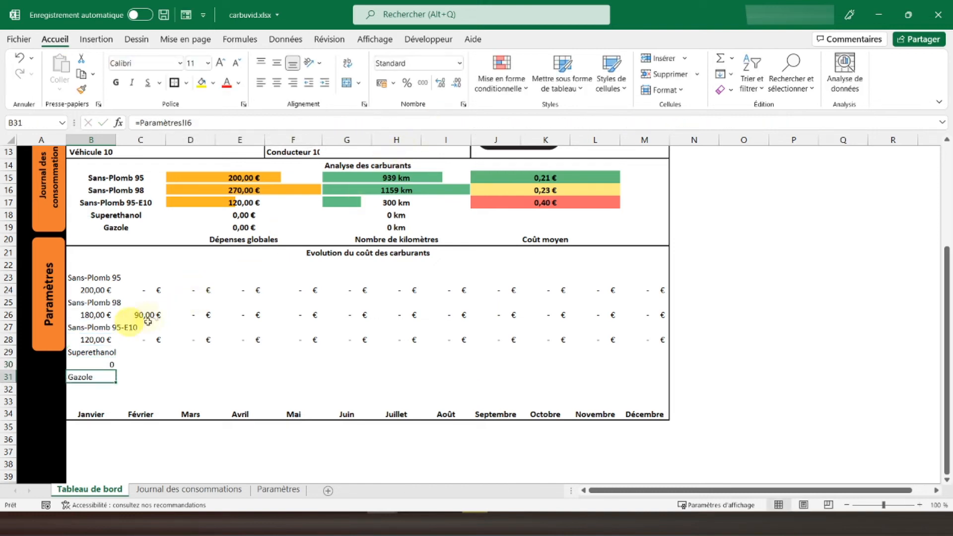
- Copy the B30 formula into C30:M30 as formulas only and apply the euro accounting format to B30:M30
key(ctrl+c)
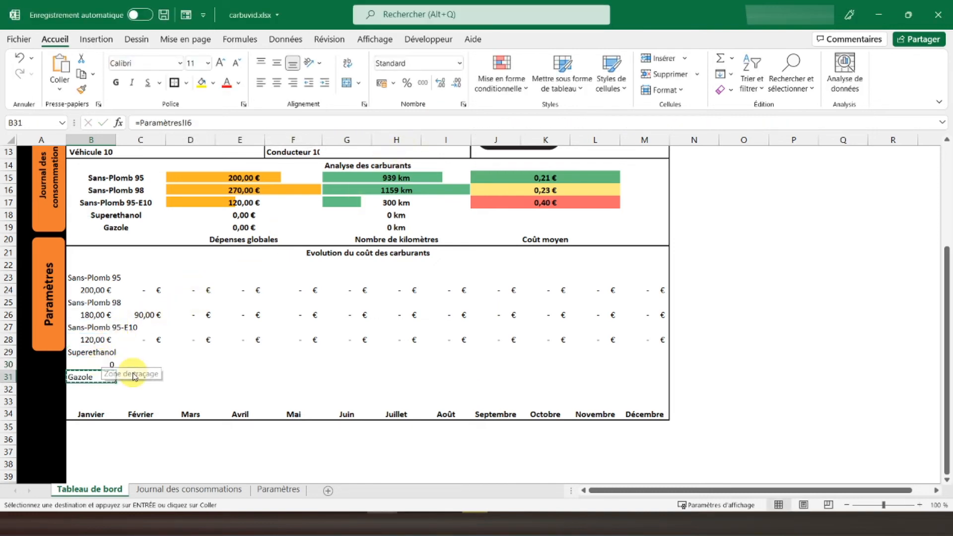
click(105, 363)
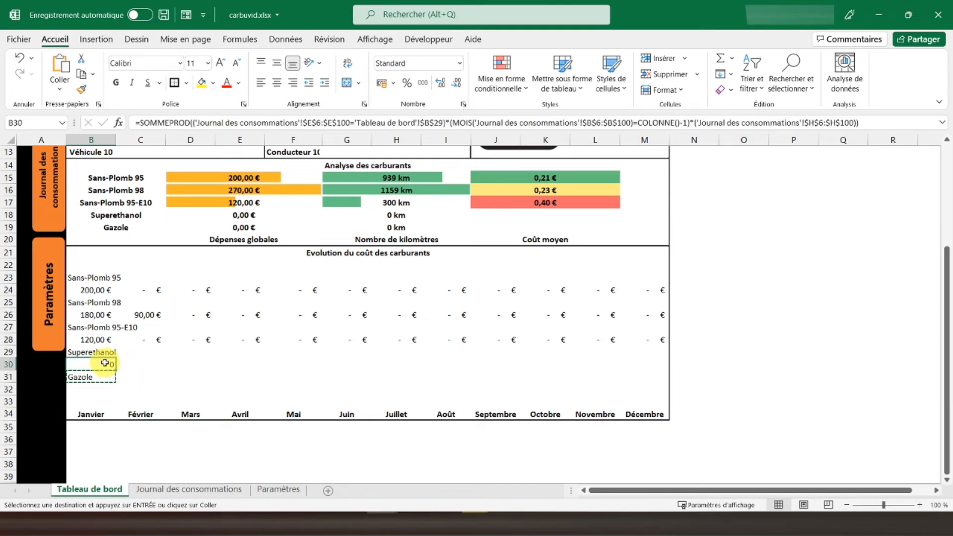
drag(121, 363, 630, 366)
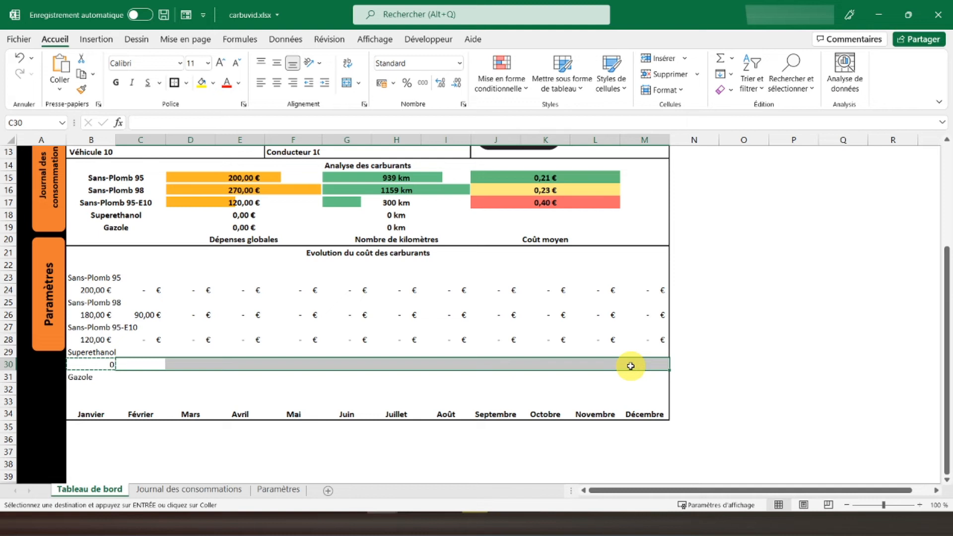
right_click(630, 365)
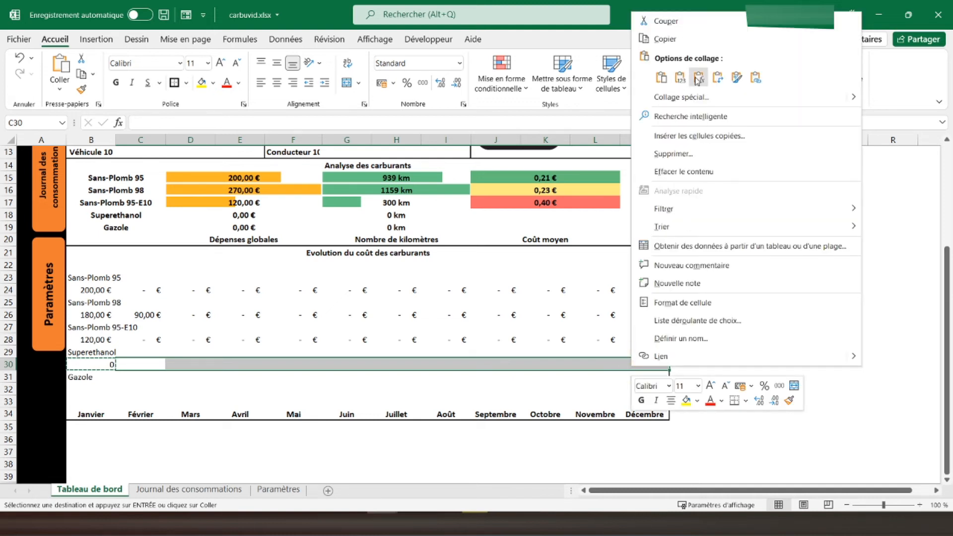
click(697, 78)
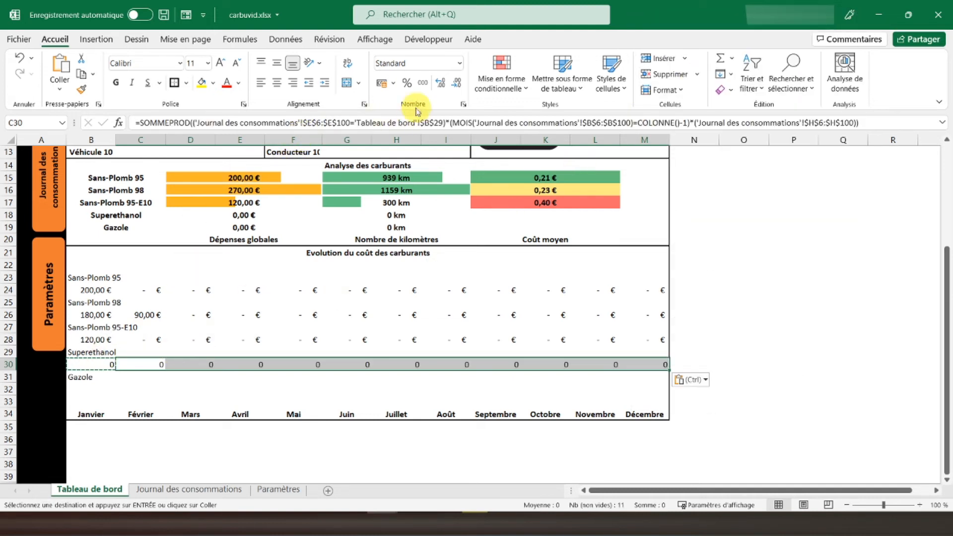
click(382, 85)
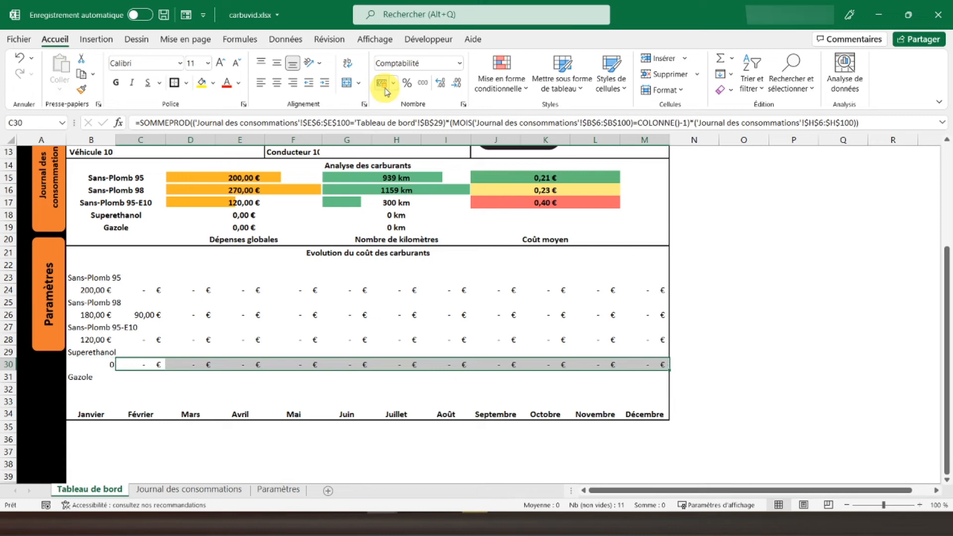
click(99, 361)
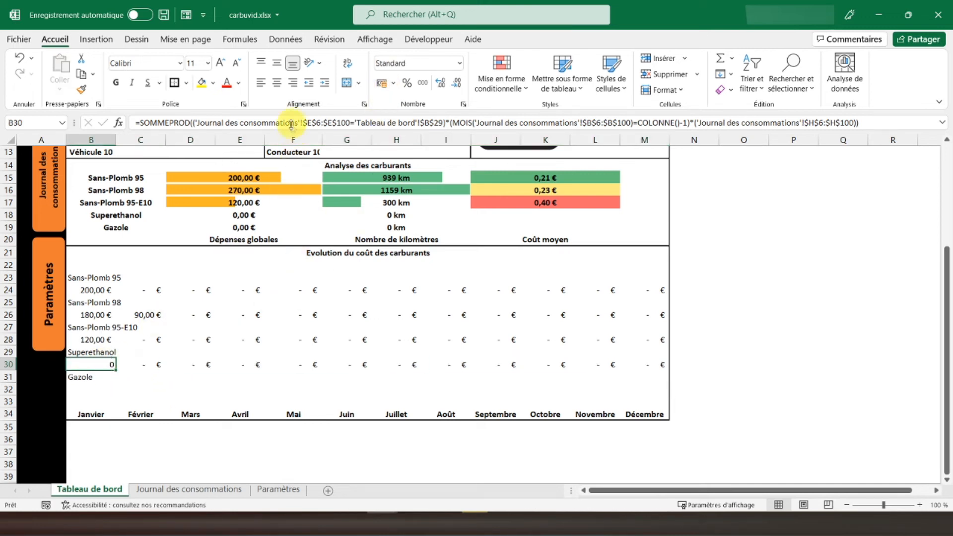
click(382, 84)
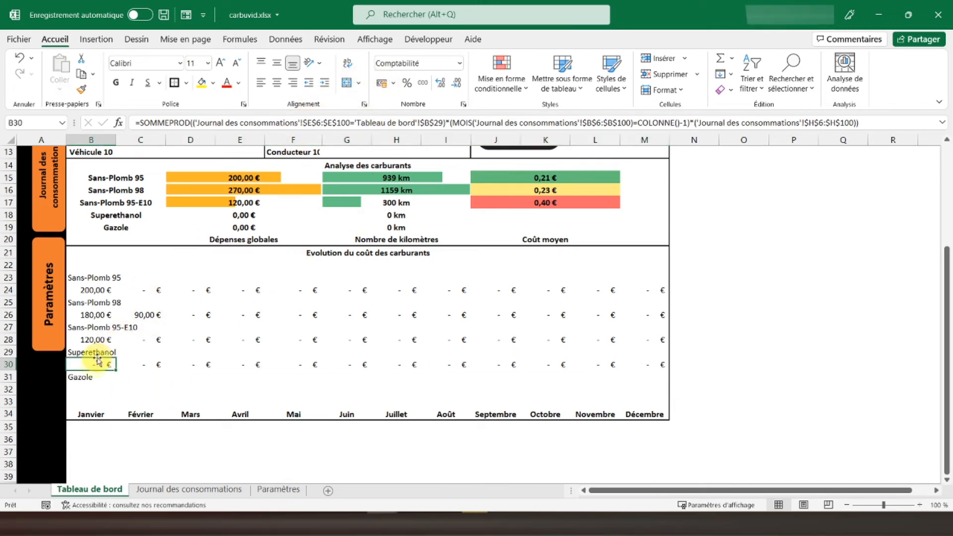
- Copy the Superethanol January formula from B30 into B32 under Gazole
key(ctrl+c)
click(86, 387)
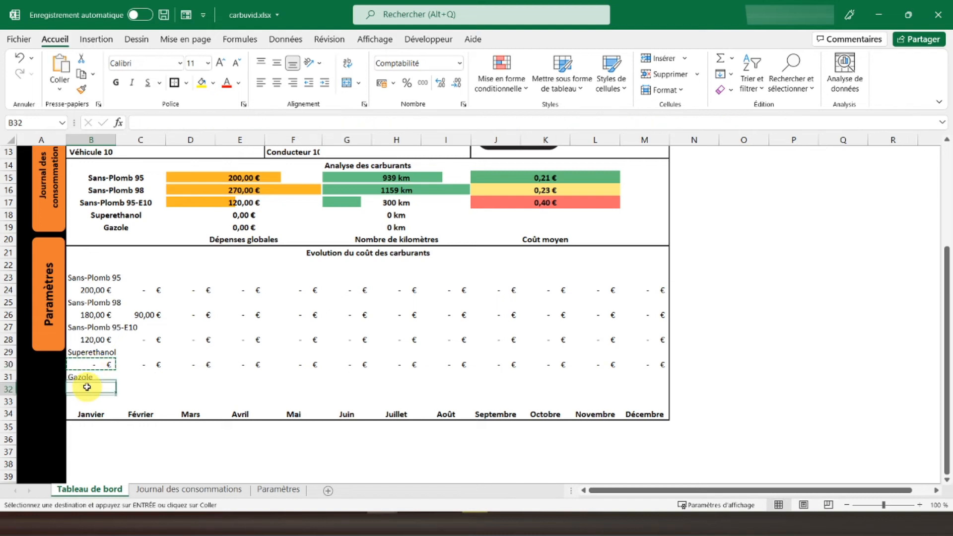
key(ctrl+v)
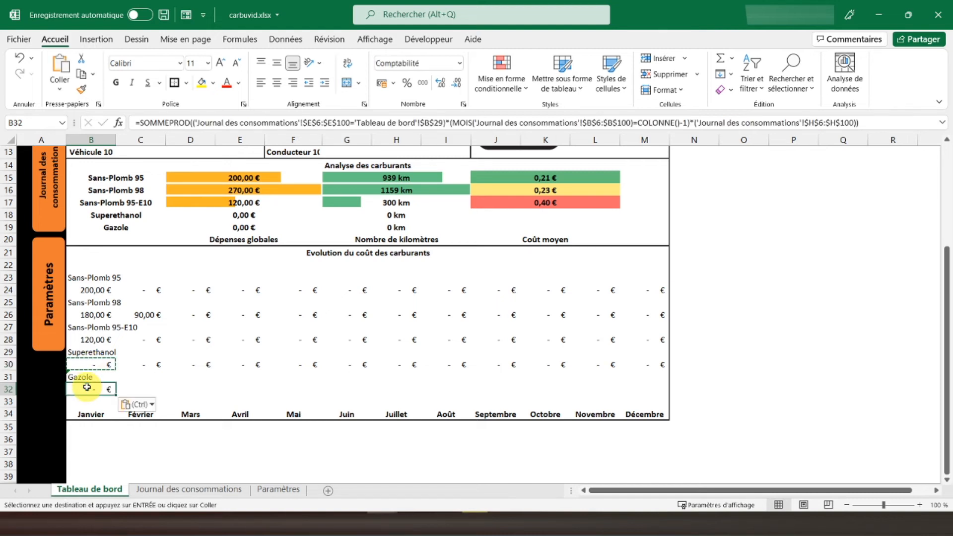
- Change the fuel reference in the B32 formula to $B$31
click(103, 364)
click(443, 122)
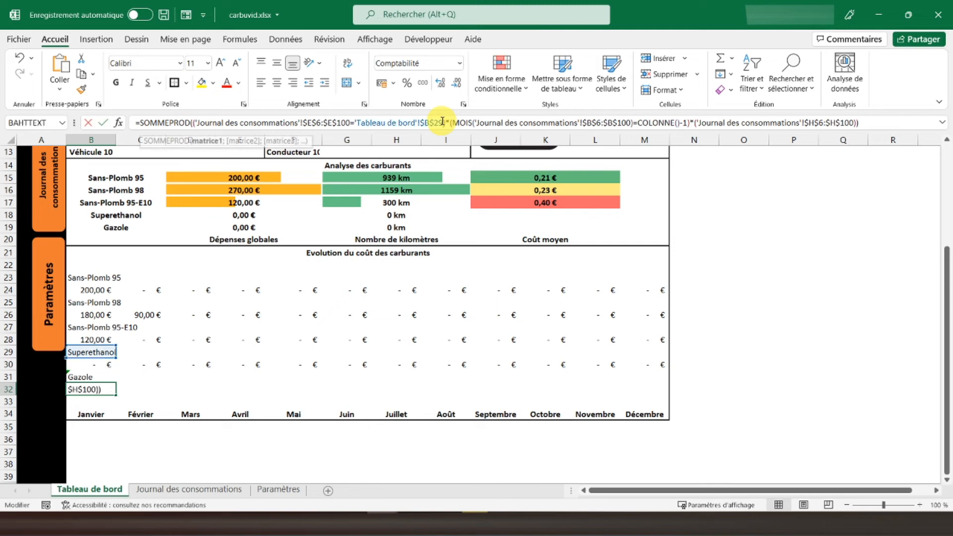
key(BackSpace)
key(BackSpace)
text(31)
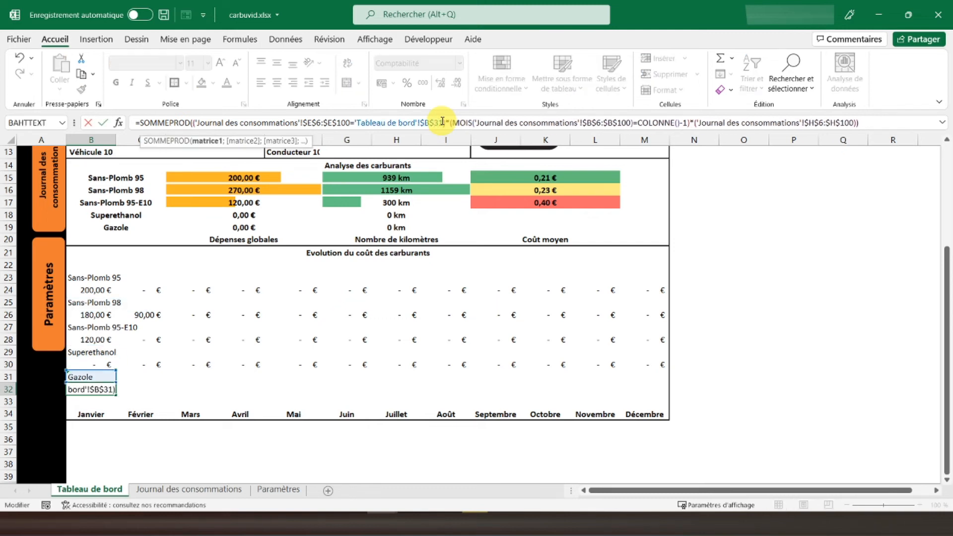
key(Return)
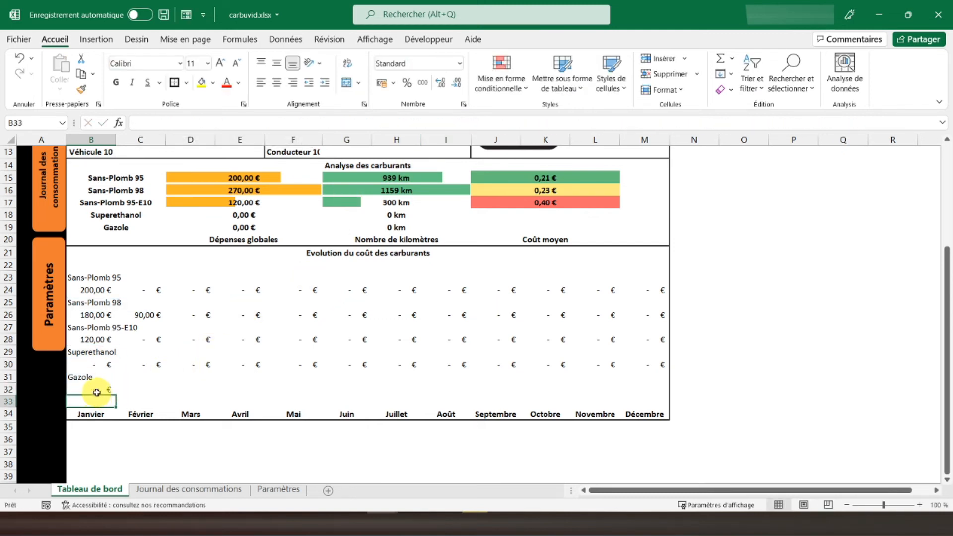
- Copy the B32 formula into C32:M32 as formulas only and apply the euro accounting format to C32:M32
right_click(97, 392)
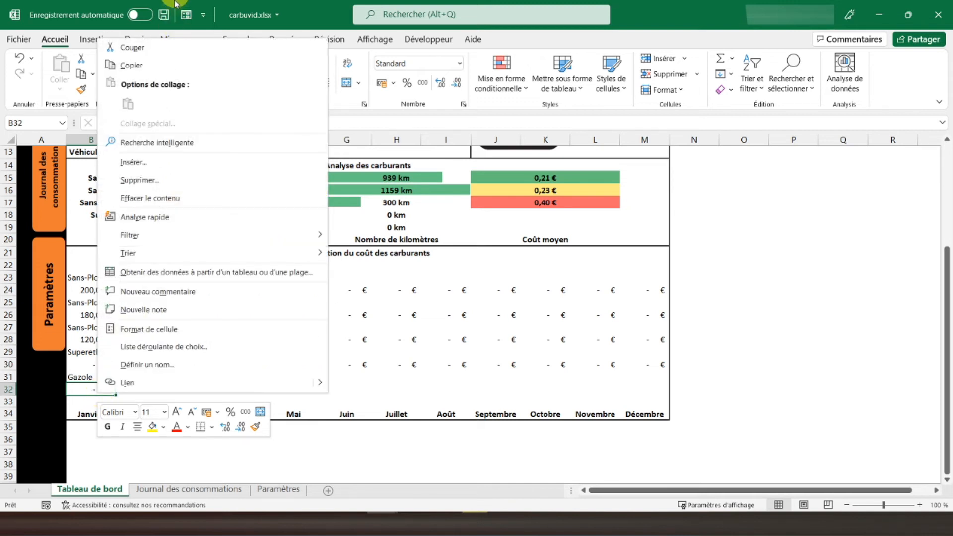
click(149, 65)
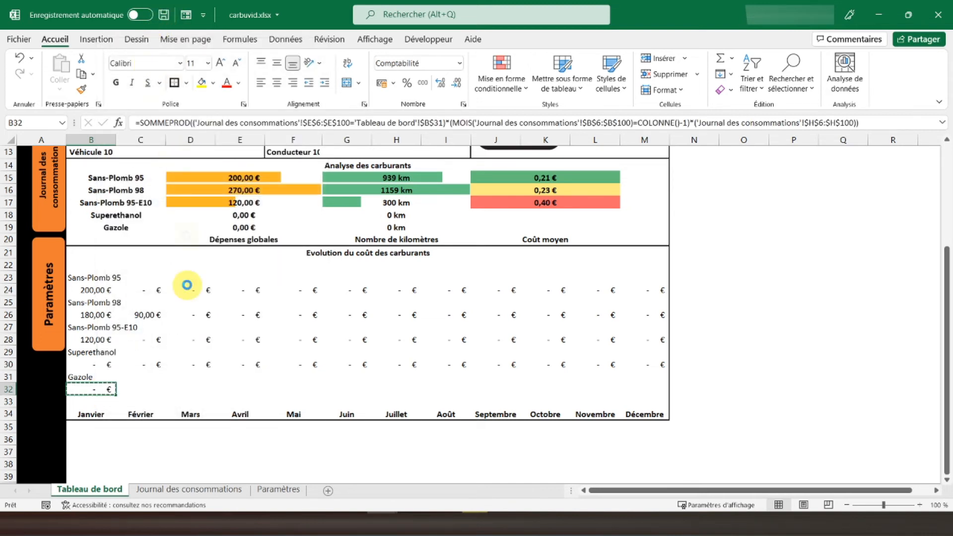
click(142, 386)
drag(143, 386, 650, 389)
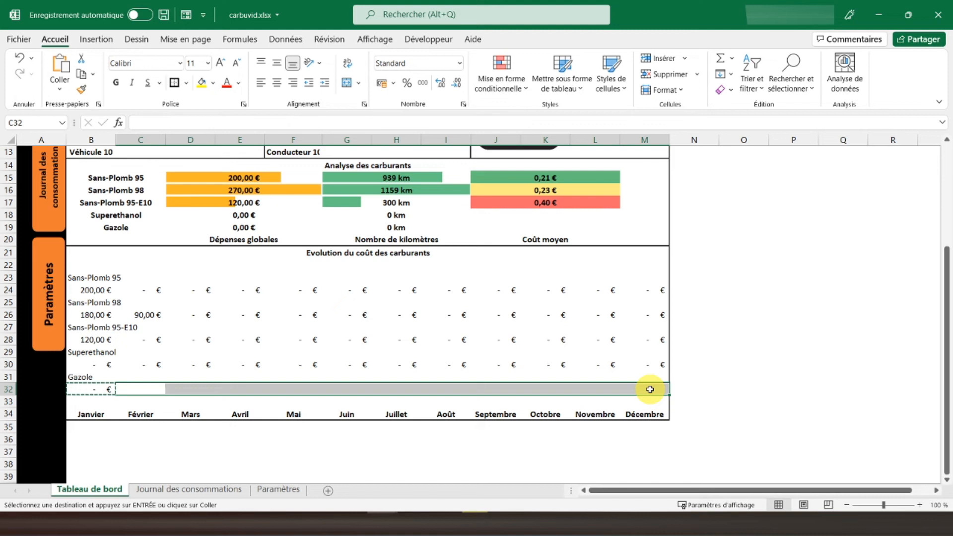
right_click(649, 389)
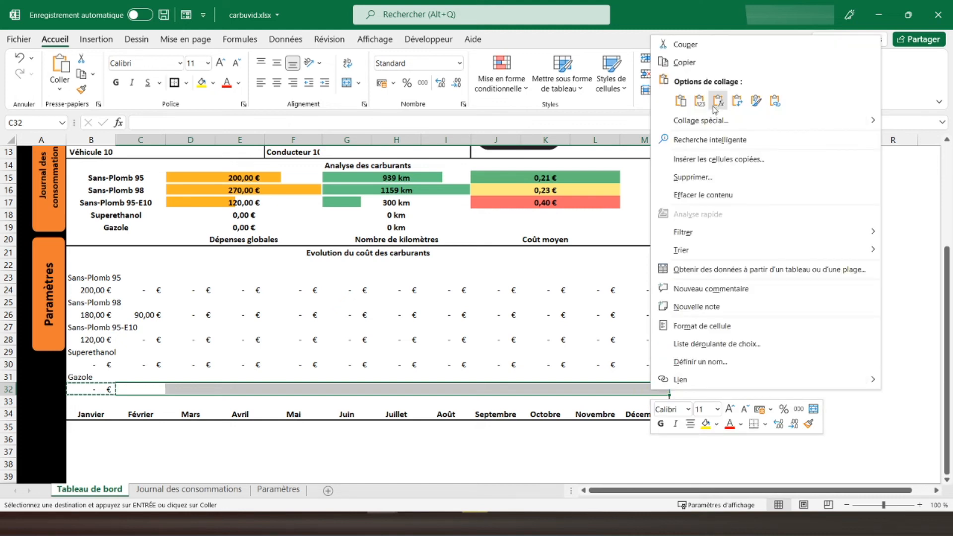
click(715, 106)
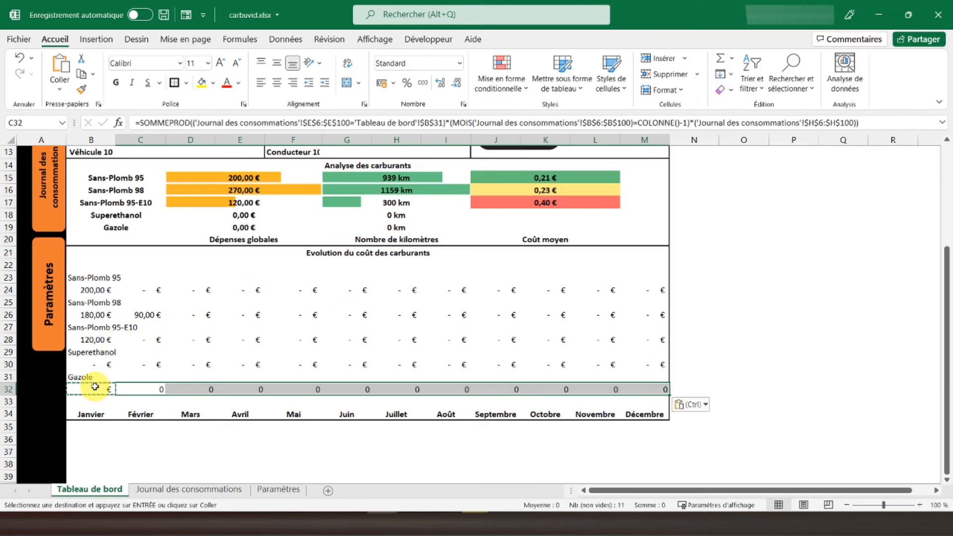
click(381, 85)
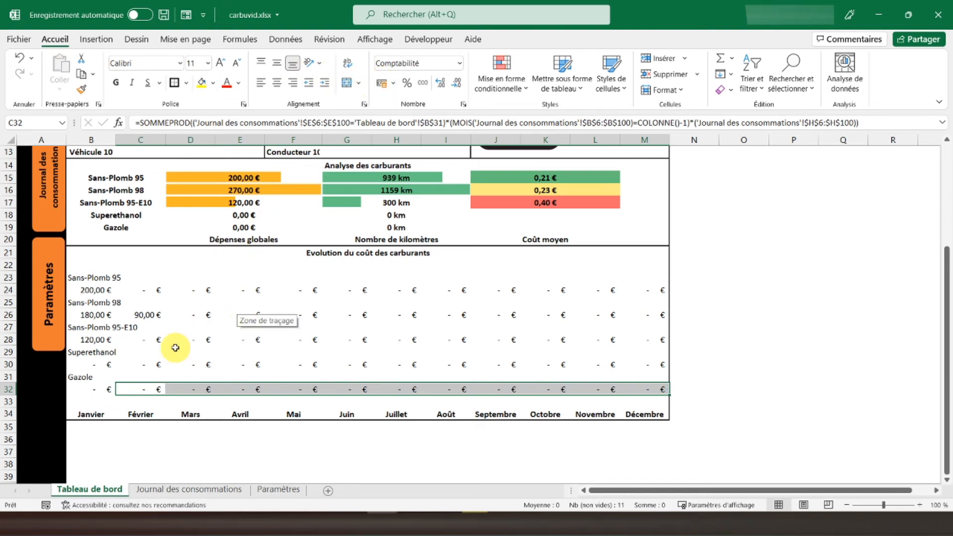
- Insert a 2D line chart with markers (Courbe avec marques) from cell B22 in the fuel cost evolution section
click(87, 263)
click(95, 40)
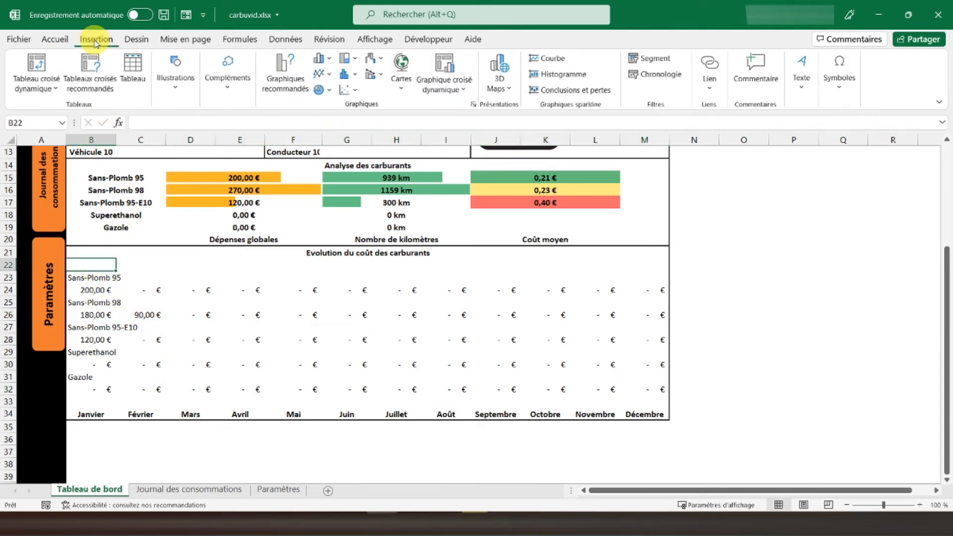
click(321, 73)
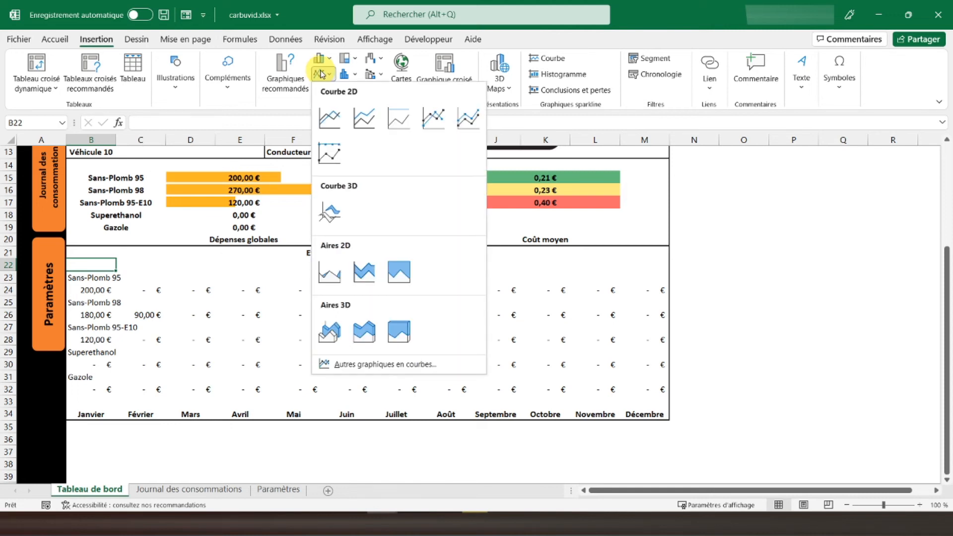
click(434, 119)
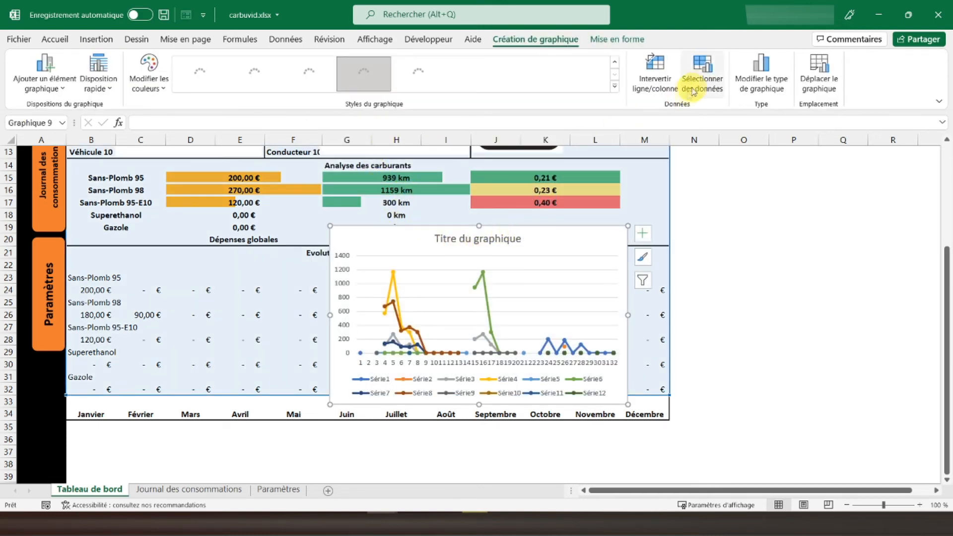
- Remove all twelve automatically generated series from the line chart's data source
click(701, 88)
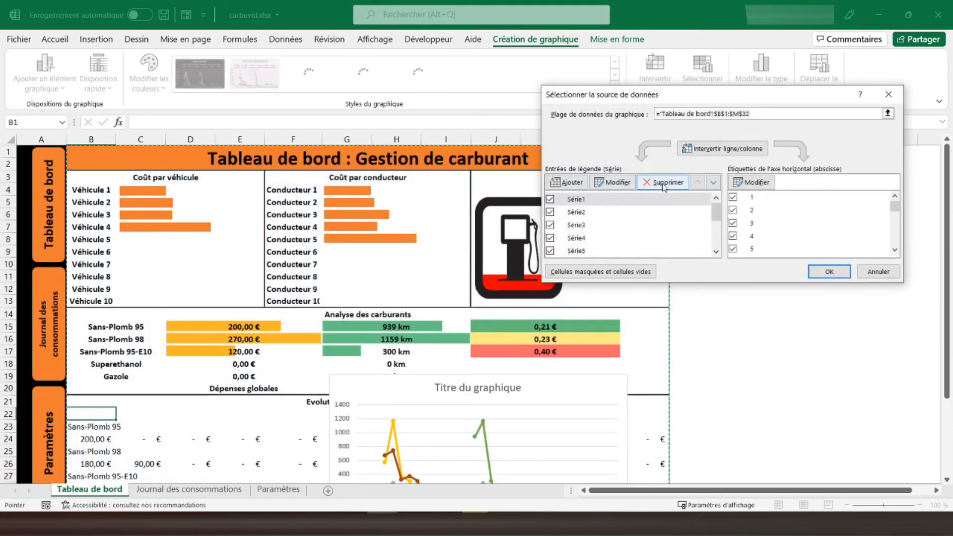
click(664, 186)
click(665, 188)
click(665, 187)
click(664, 184)
click(664, 183)
triple_click(663, 184)
triple_click(662, 184)
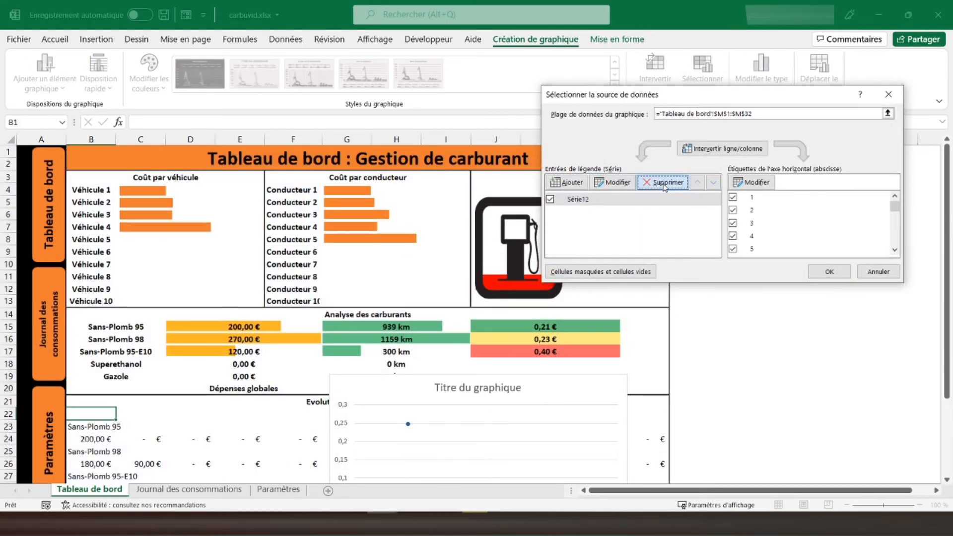
click(660, 186)
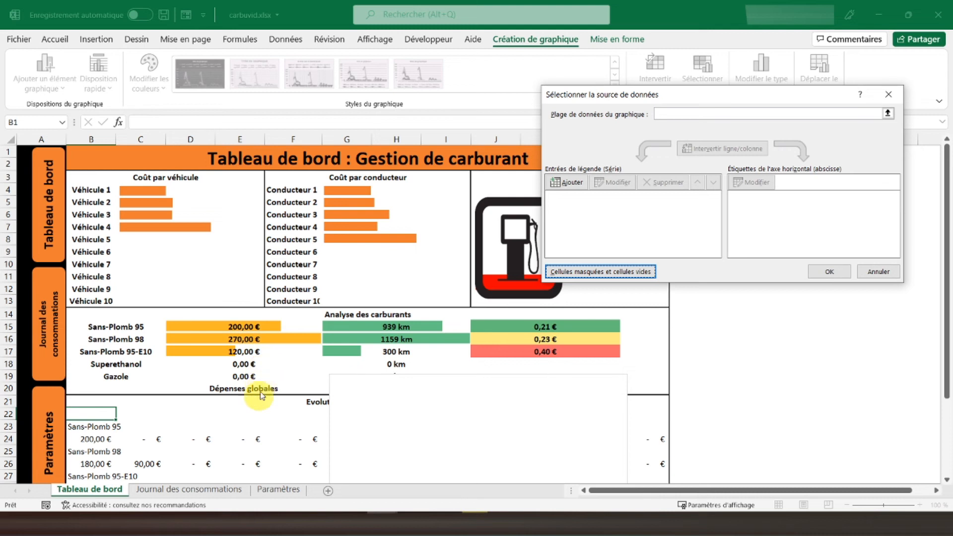
- Add a chart series named from B23 (Sans-Plomb 95) with the values B24:M24
click(565, 183)
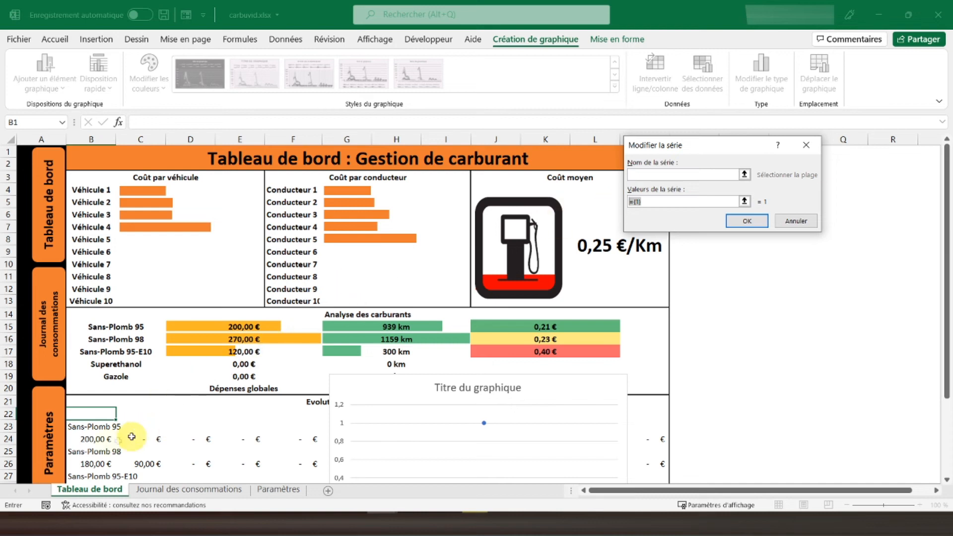
drag(94, 440, 653, 437)
key(Return)
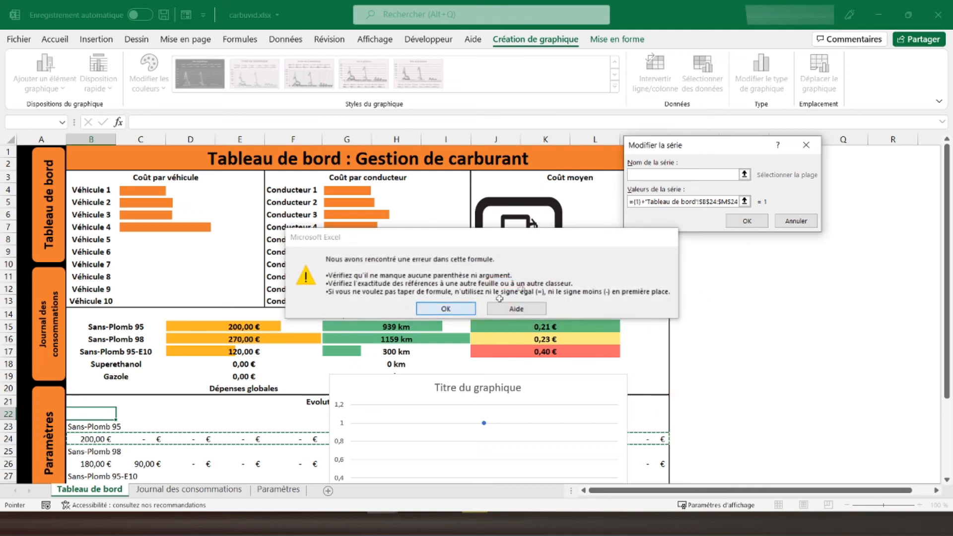
click(446, 309)
key(BackSpace)
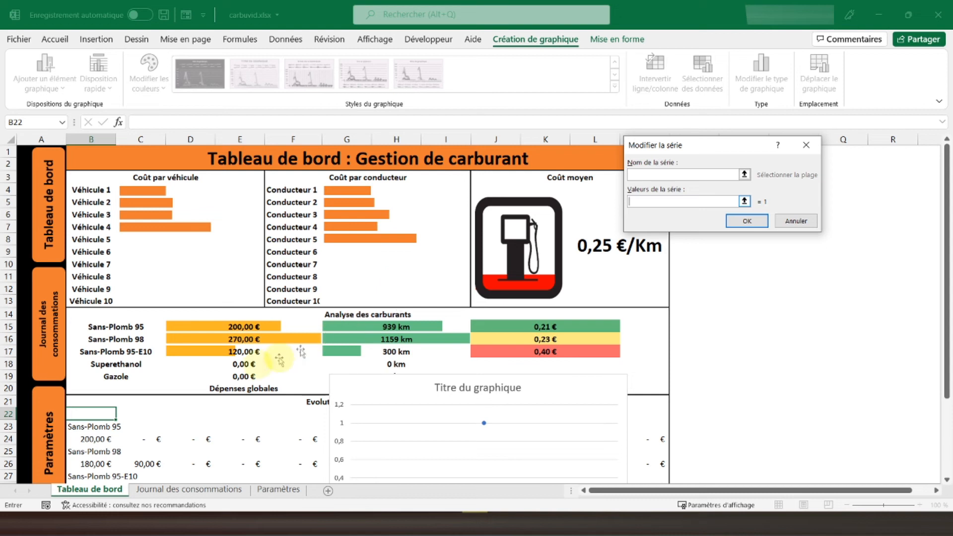
drag(98, 437, 665, 440)
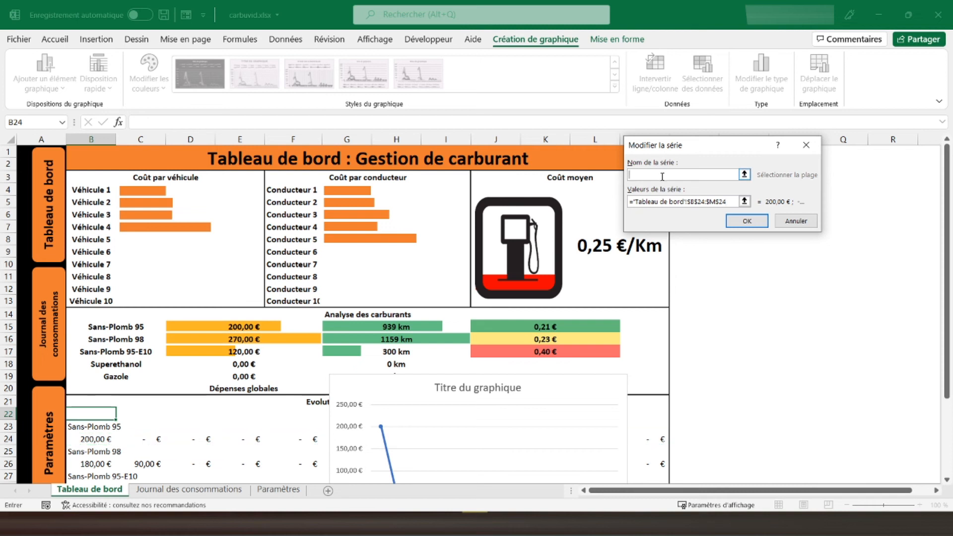
click(102, 430)
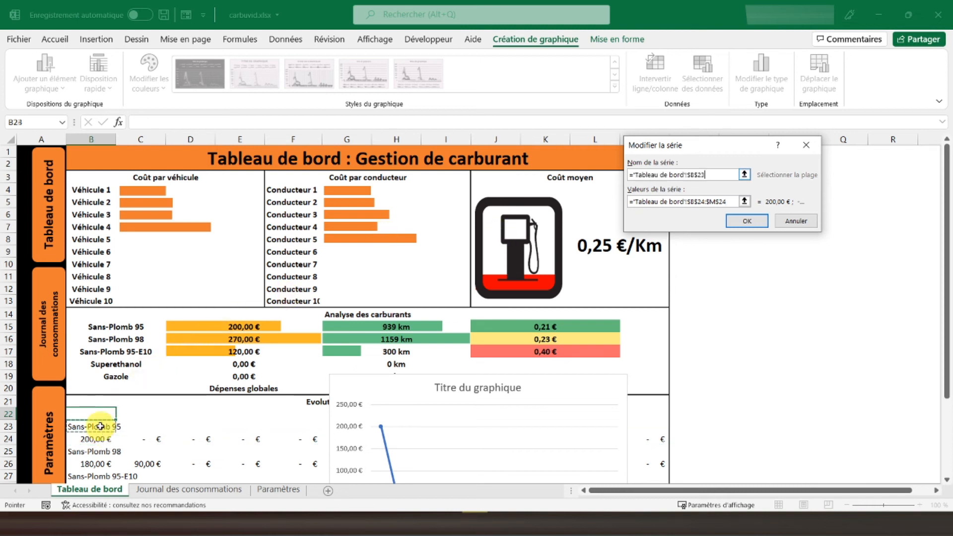
click(746, 221)
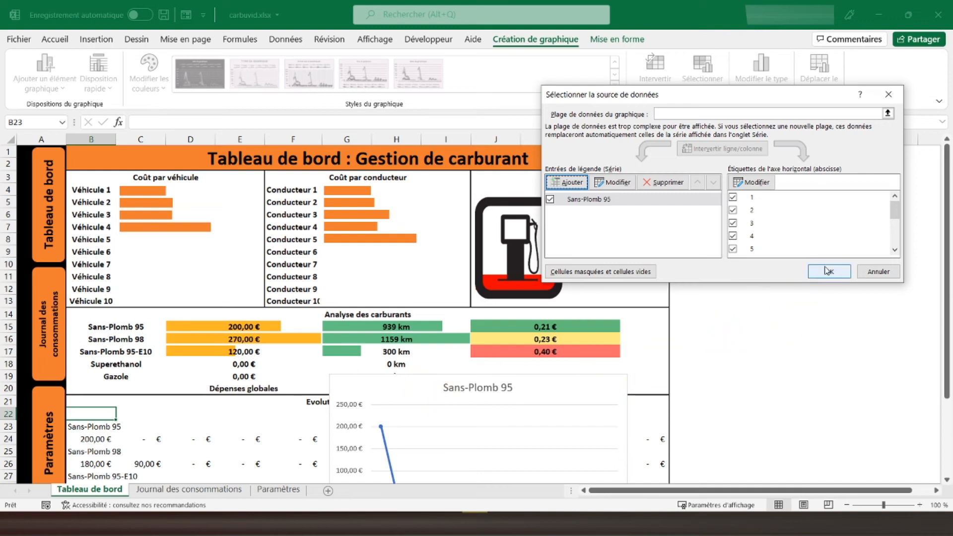
- Add a chart series named from B25 (Sans-Plomb 98) with the values B26:M26 and apply the data source changes
click(565, 183)
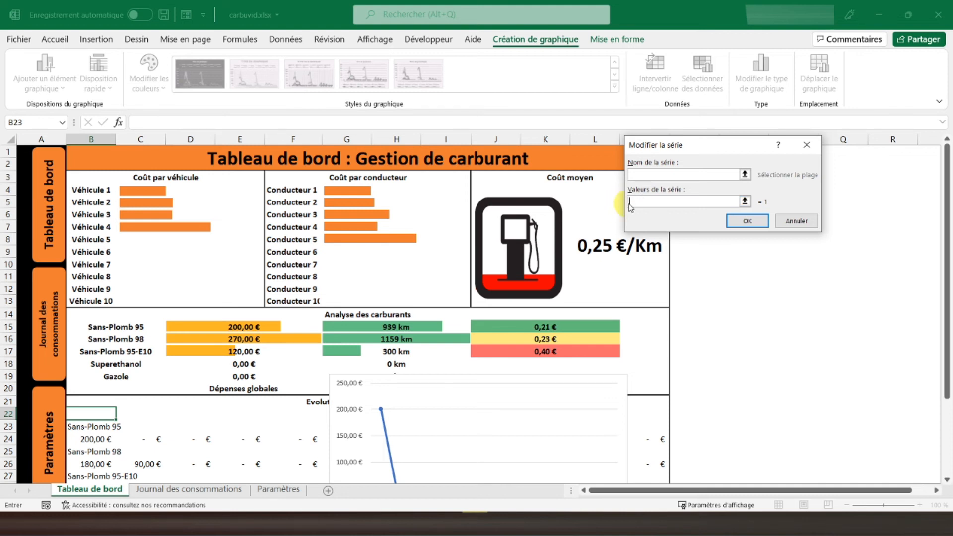
click(92, 463)
drag(142, 463, 661, 461)
click(653, 175)
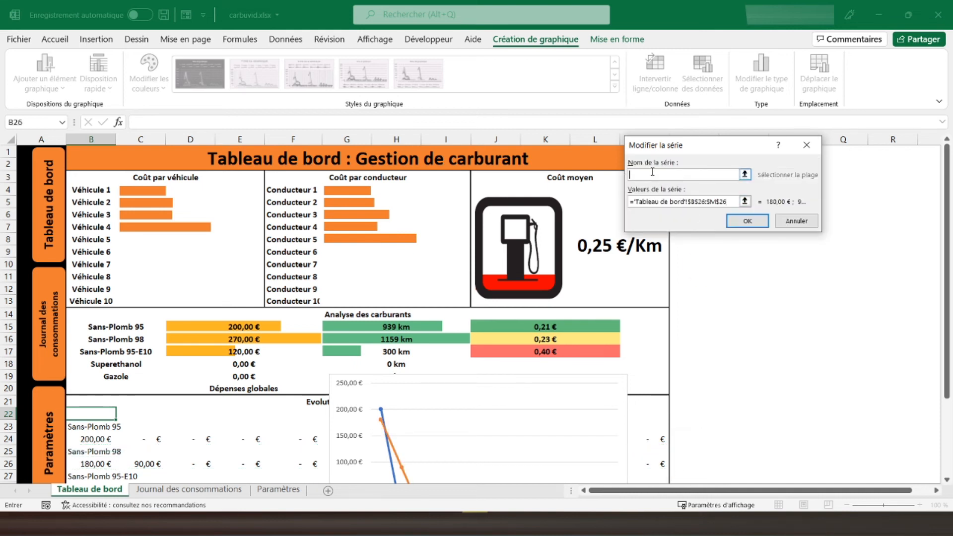
click(94, 455)
click(746, 221)
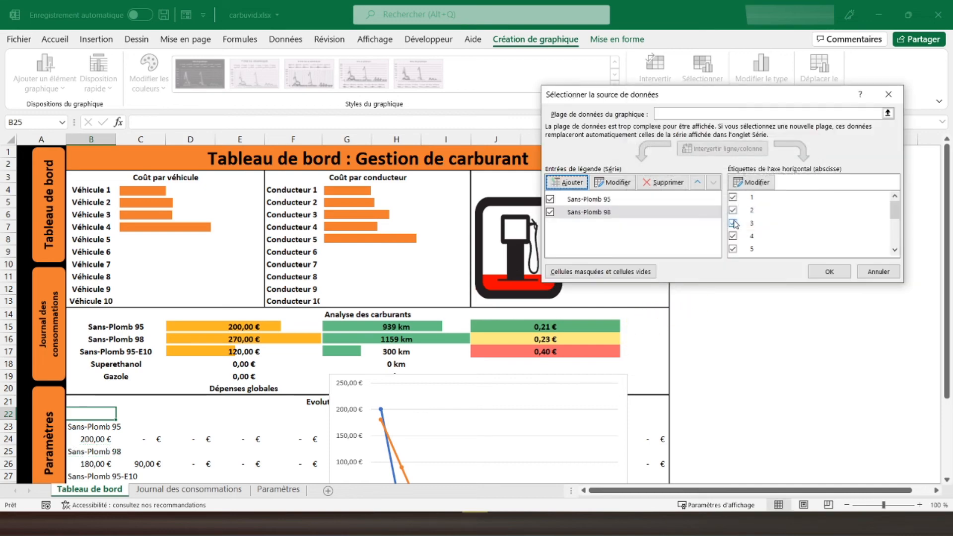
click(810, 273)
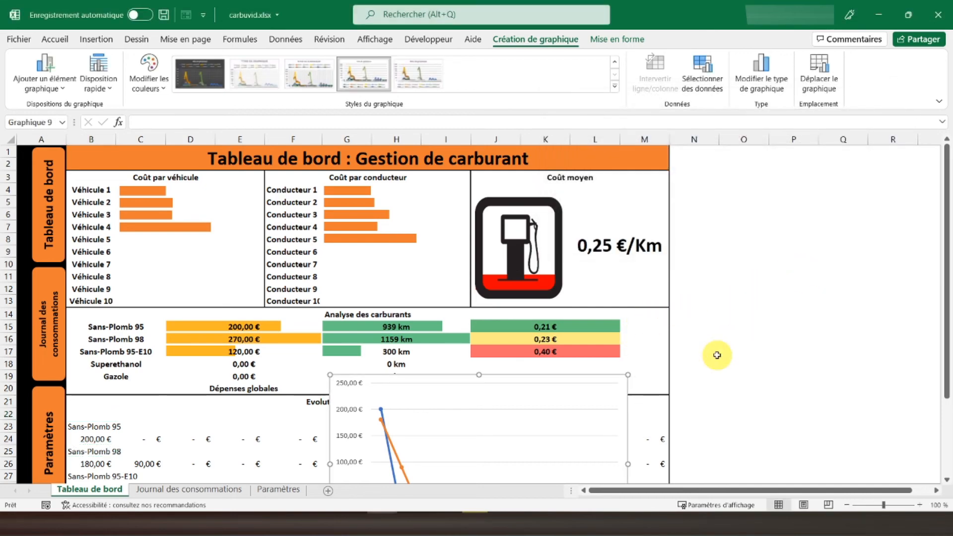
- Add a chart series named from B27 (Sans-Plomb 95-E10) with the values B28:M28
scroll(717, 355, down, 5)
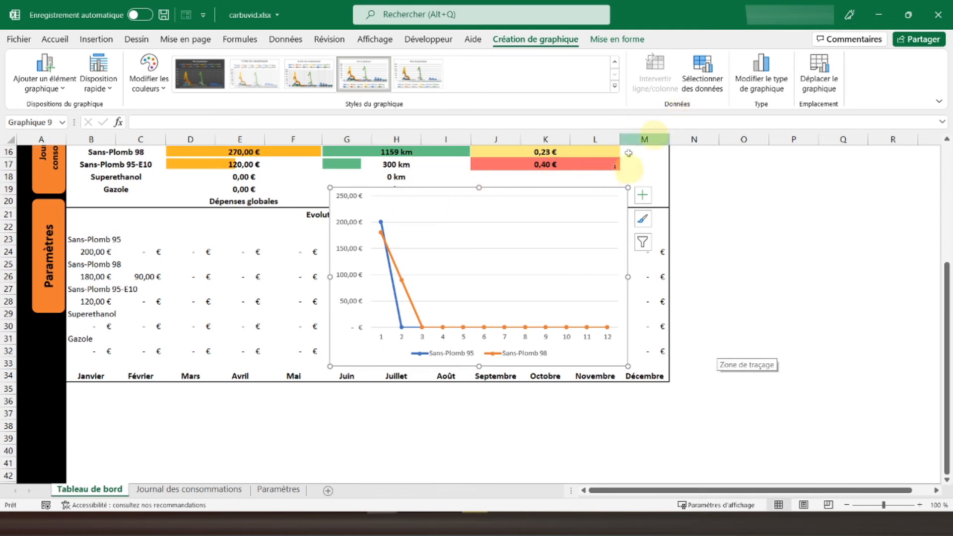
click(702, 69)
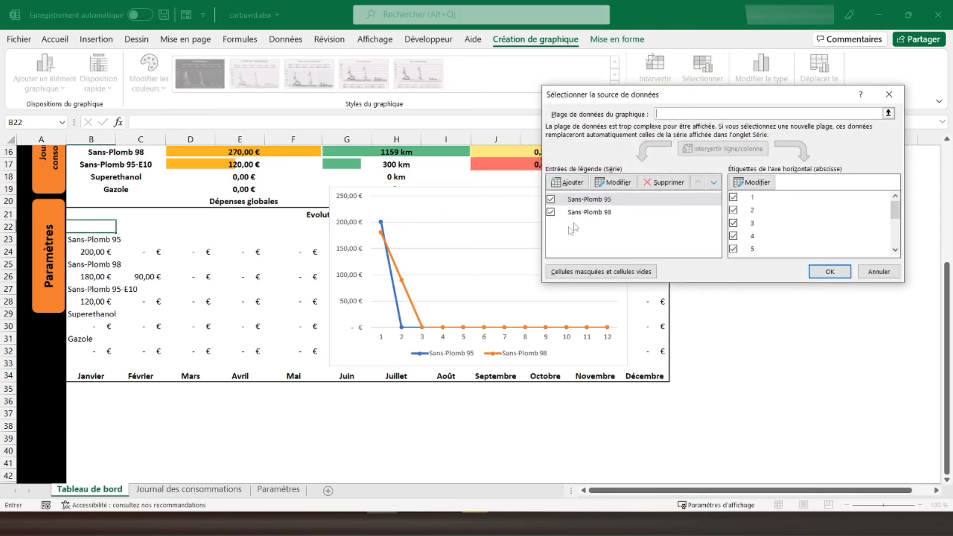
click(571, 182)
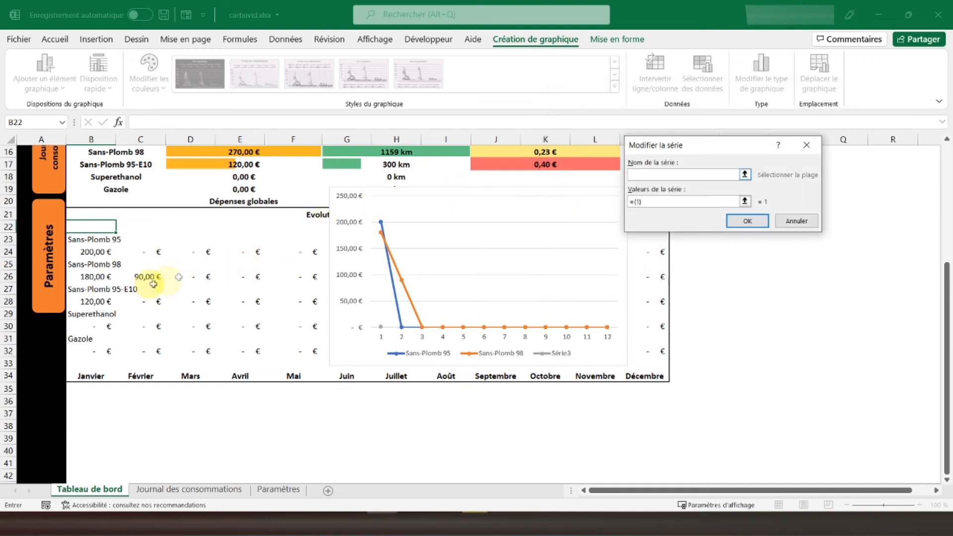
click(90, 292)
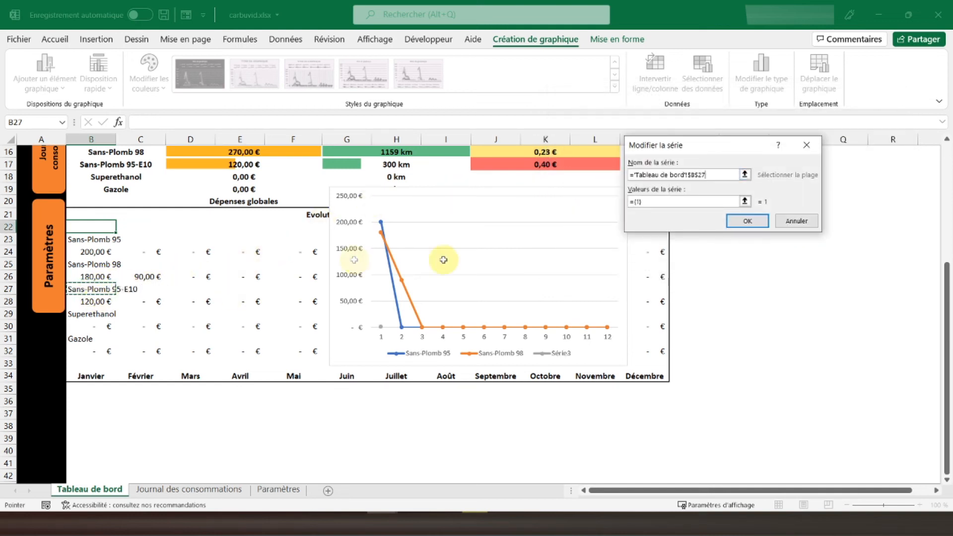
drag(650, 203, 622, 202)
key(BackSpace)
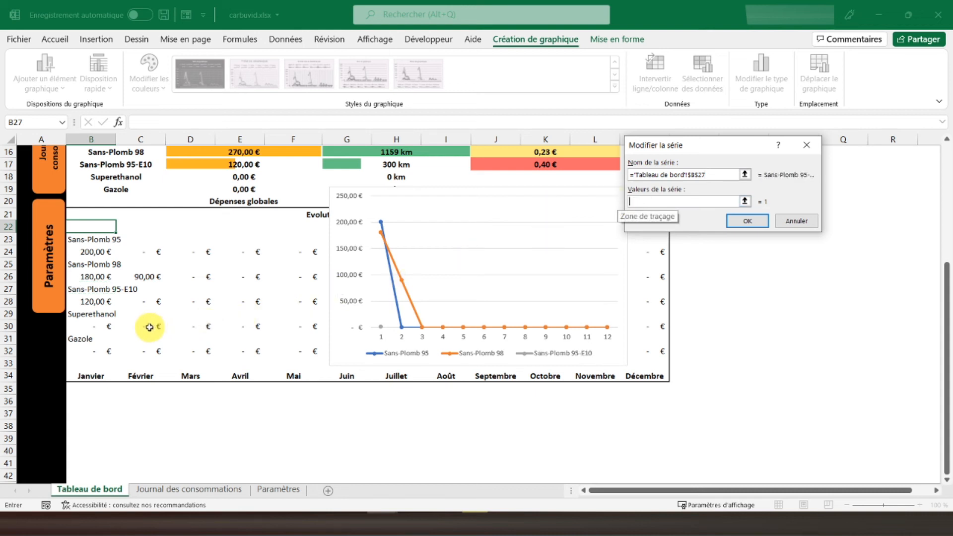
drag(209, 299, 666, 304)
click(747, 221)
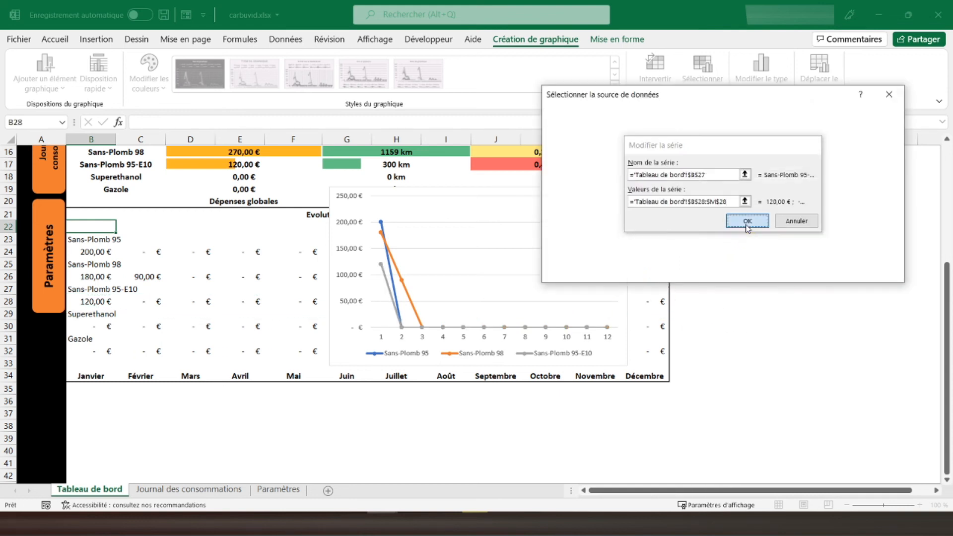
- Add a chart series named from B29 (Superethanol) with the values B30:M30
click(571, 182)
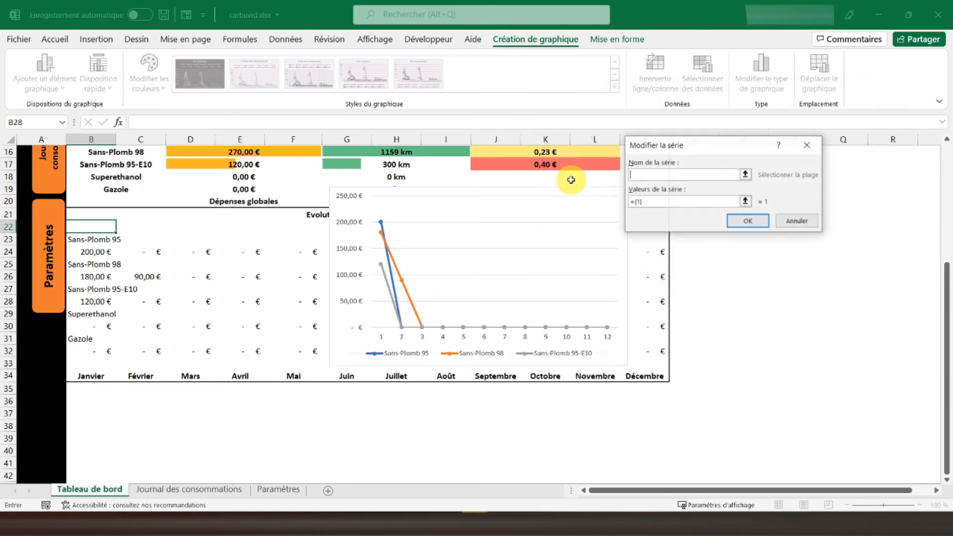
click(86, 317)
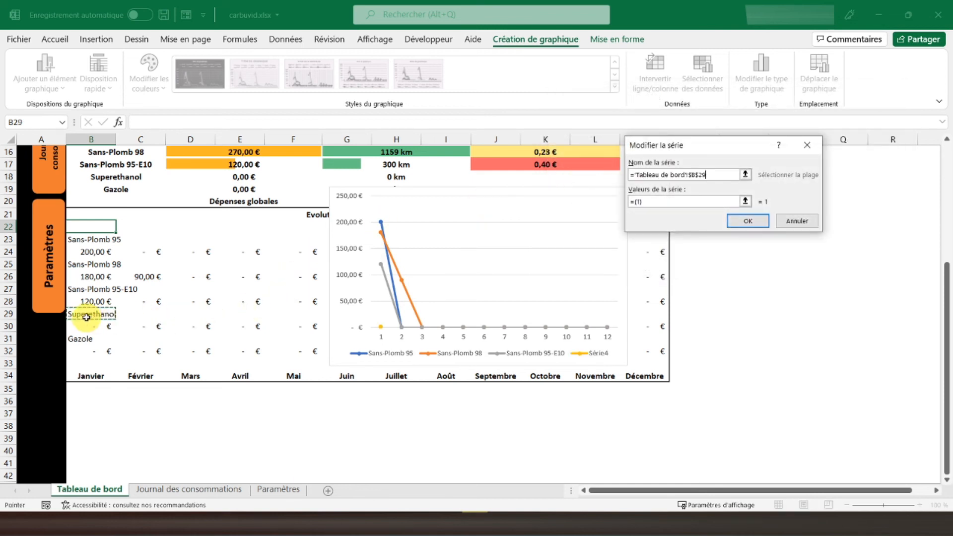
click(650, 200)
key(BackSpace)
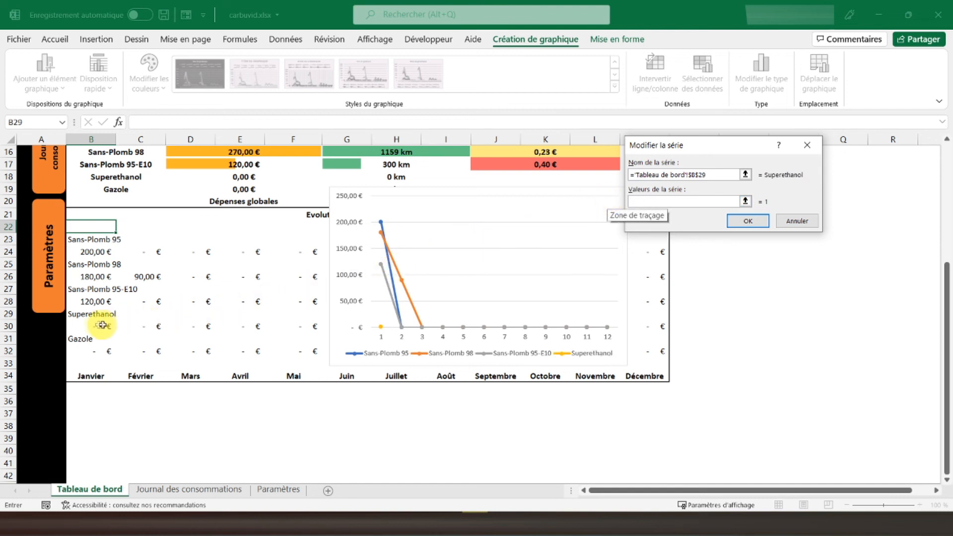
drag(90, 326, 644, 323)
click(736, 226)
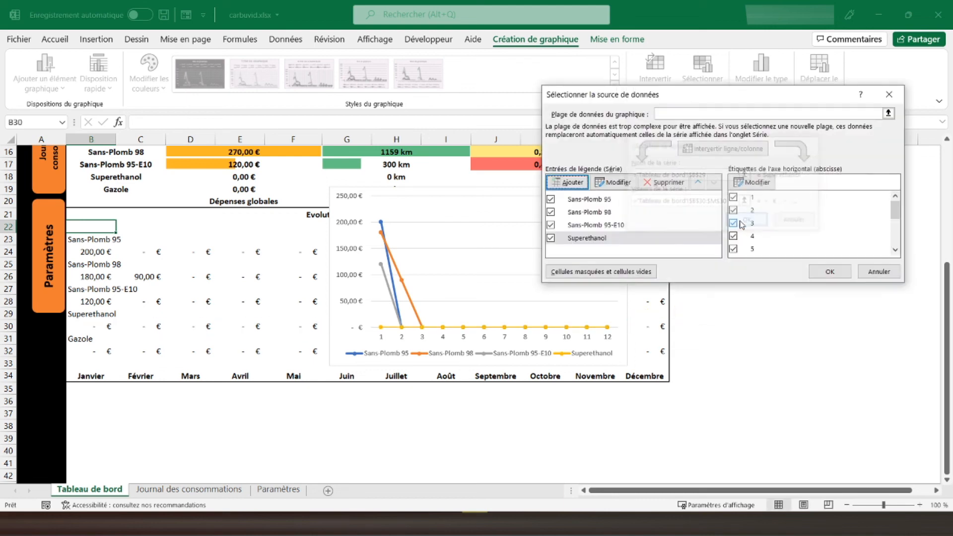
- Add a chart series named from B31 (Gazole) with the values B32:M32 and apply the data source changes
click(563, 188)
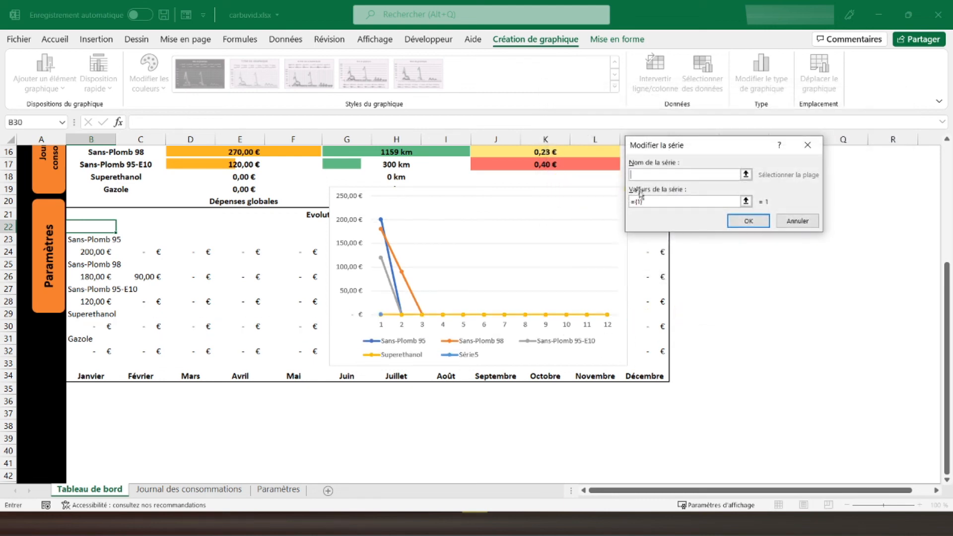
click(86, 340)
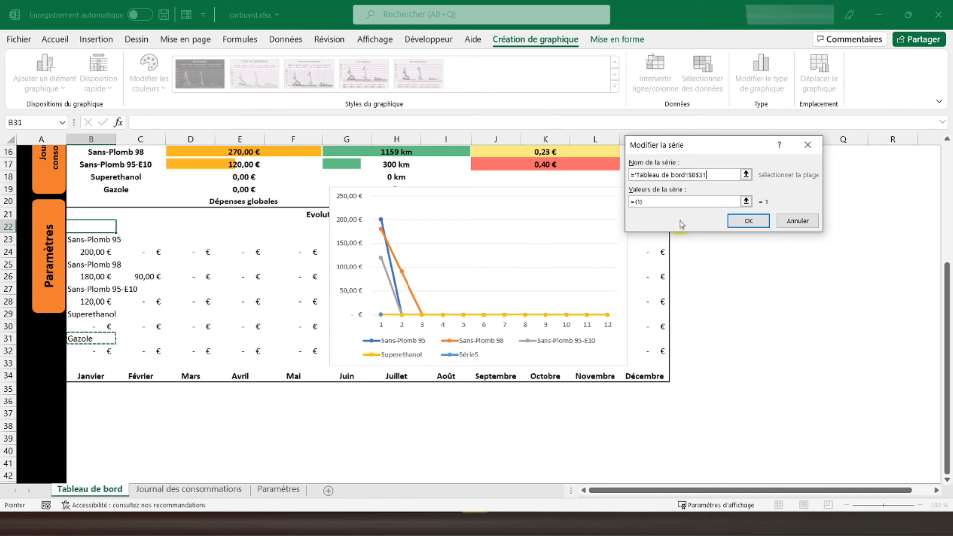
click(659, 200)
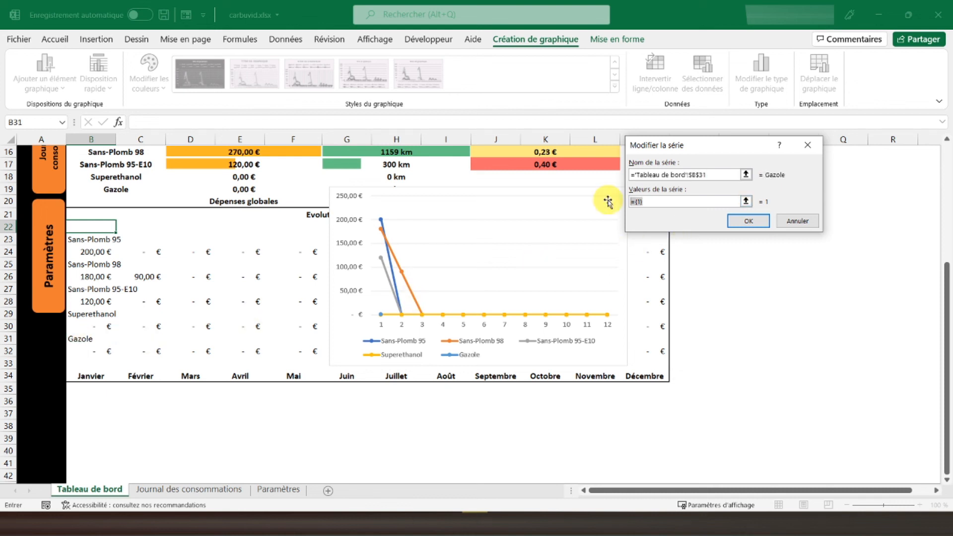
key(BackSpace)
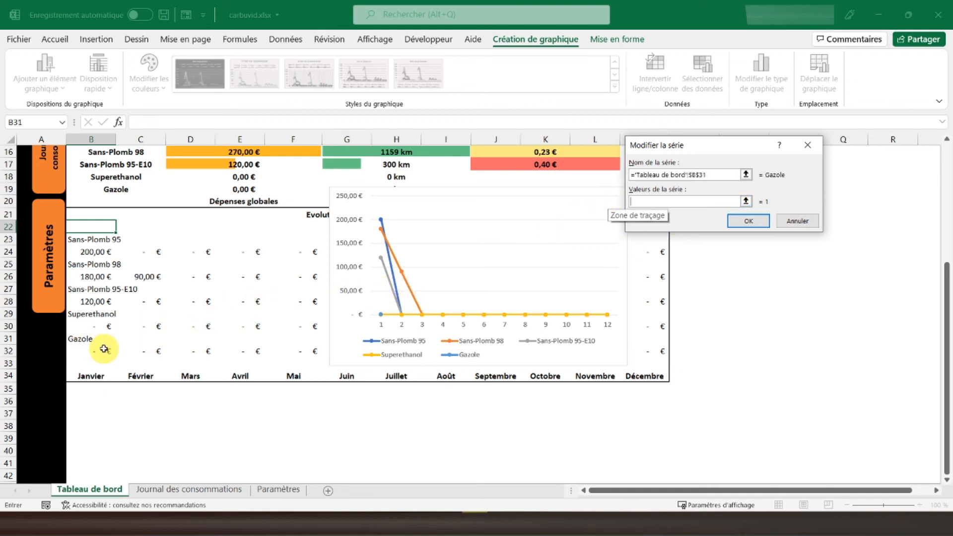
drag(97, 351, 658, 350)
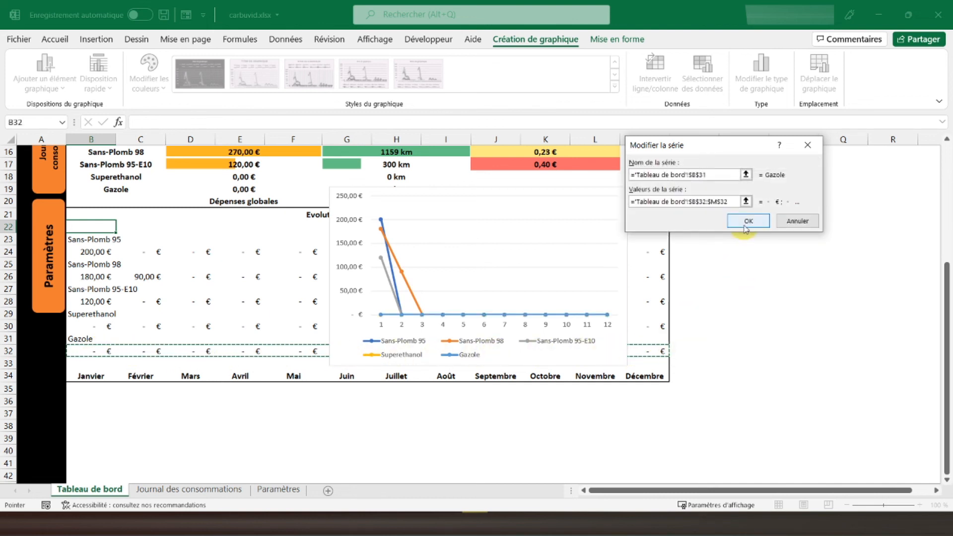
click(744, 221)
click(826, 272)
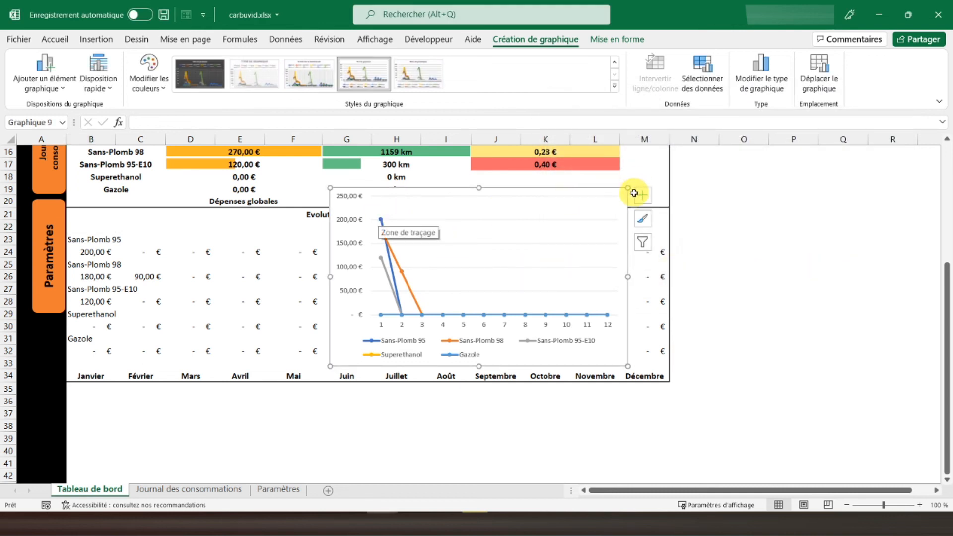
- Hide the gridlines (Quadrillage) and the axes (Axes) of the line chart
click(642, 197)
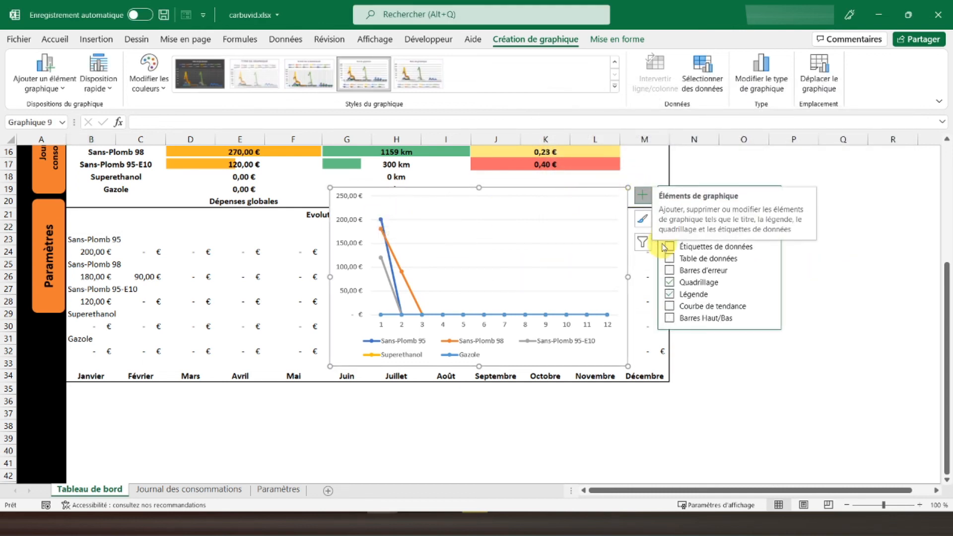
click(683, 281)
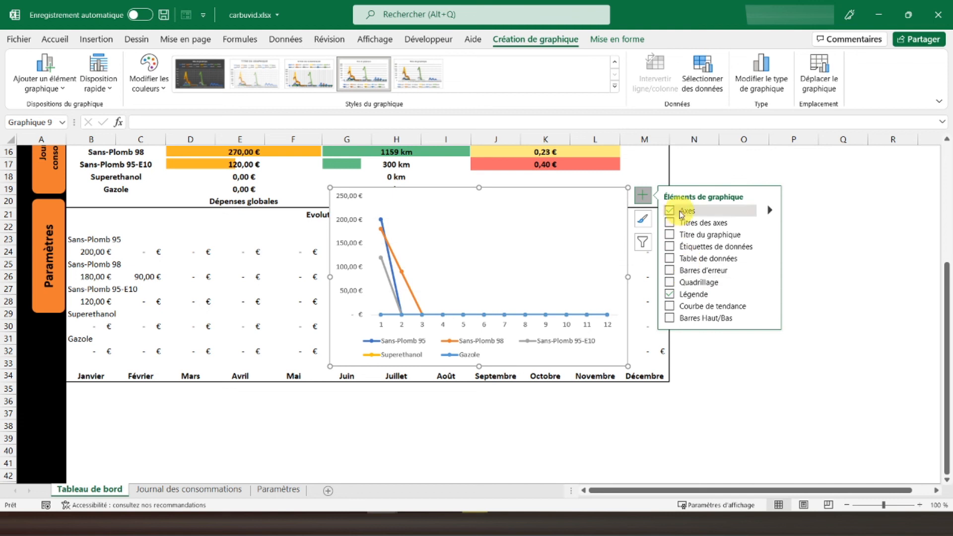
click(680, 212)
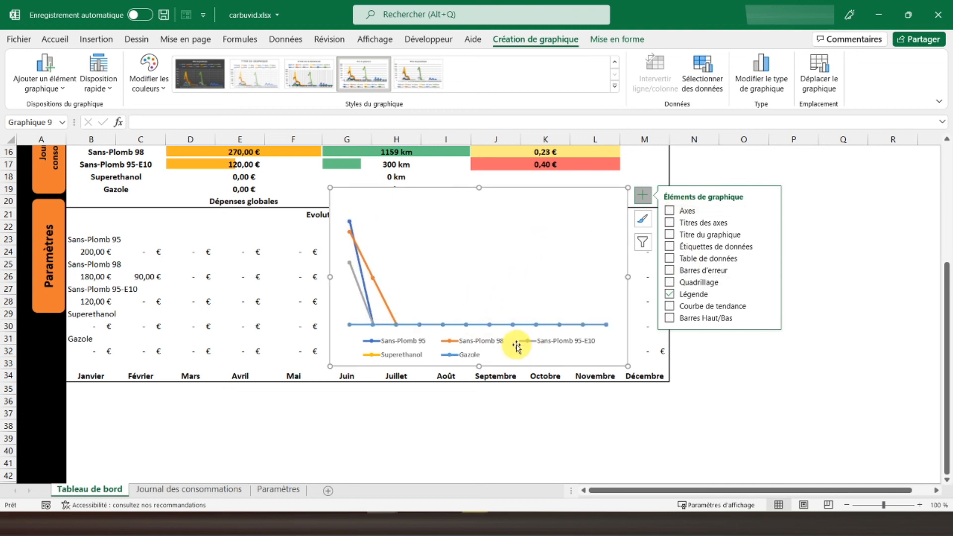
- Remove the outline of the chart area by setting it to Sans contour
right_click(594, 194)
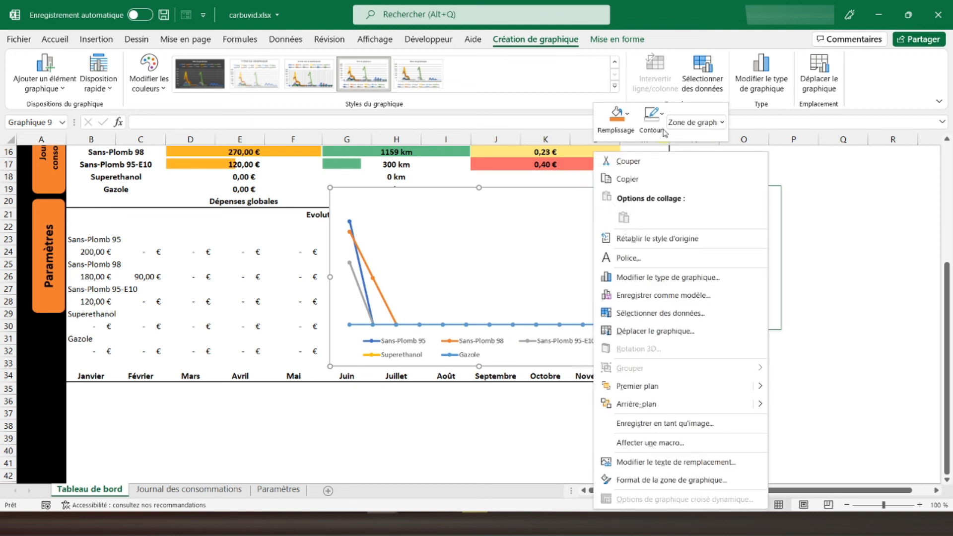
click(651, 119)
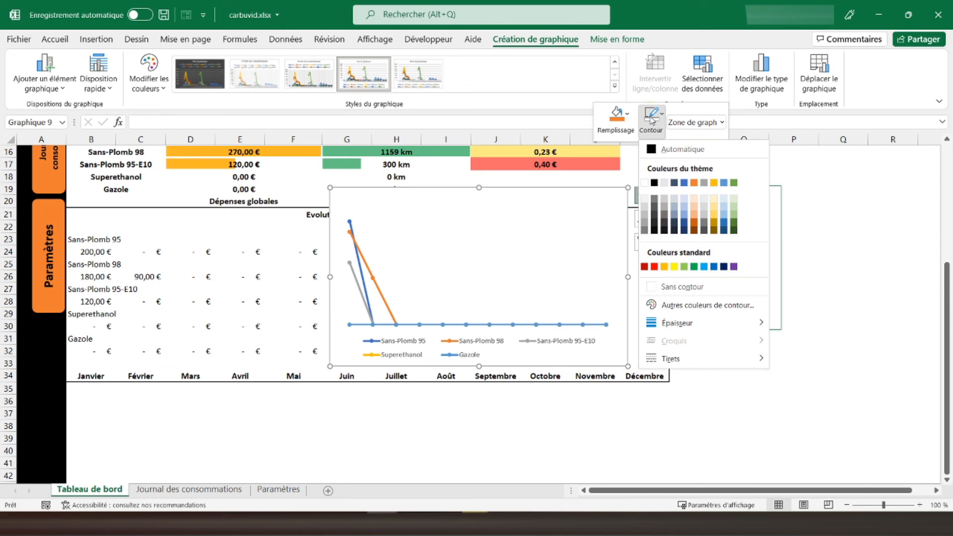
click(666, 287)
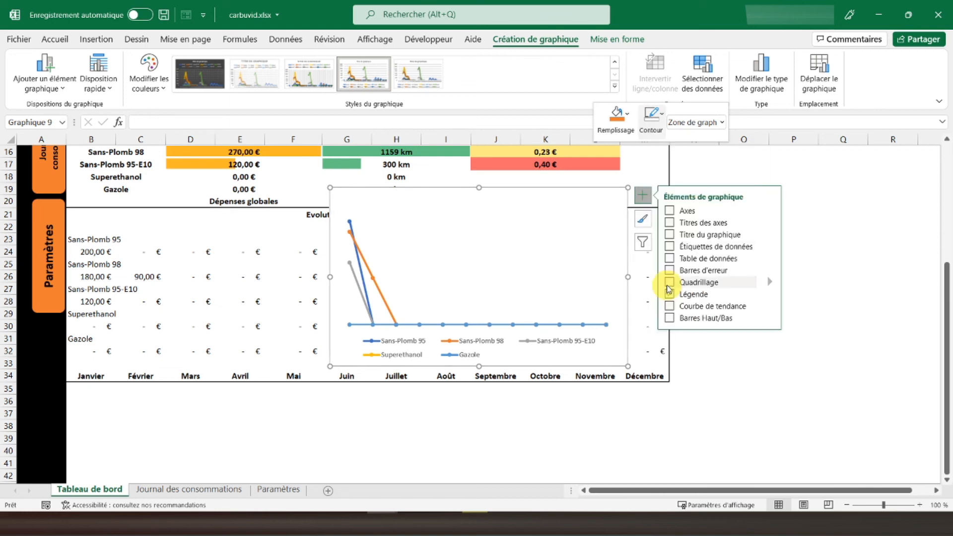
- Resize the line chart to span columns B to M and rows 22 to 33, under the Evolution du coût des carburants heading
click(821, 286)
click(566, 249)
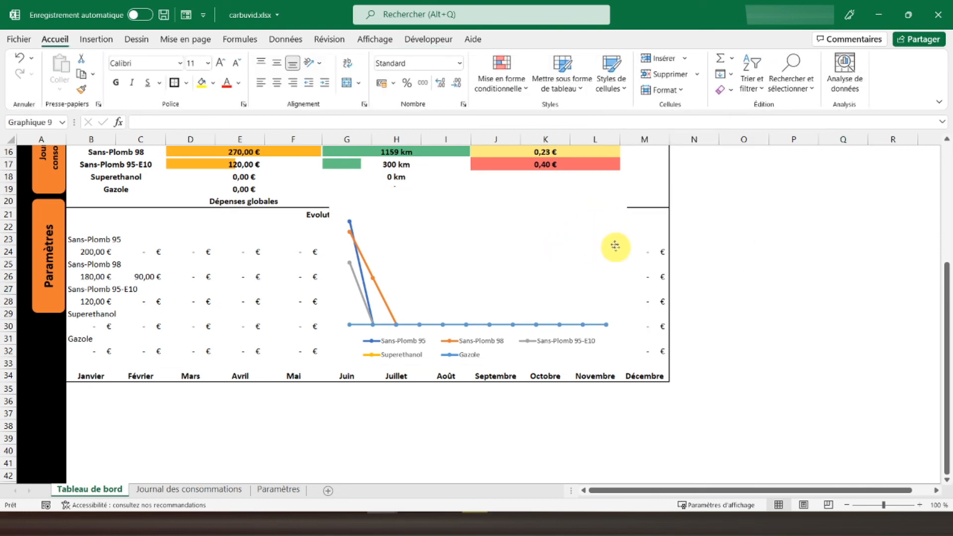
drag(628, 277, 663, 276)
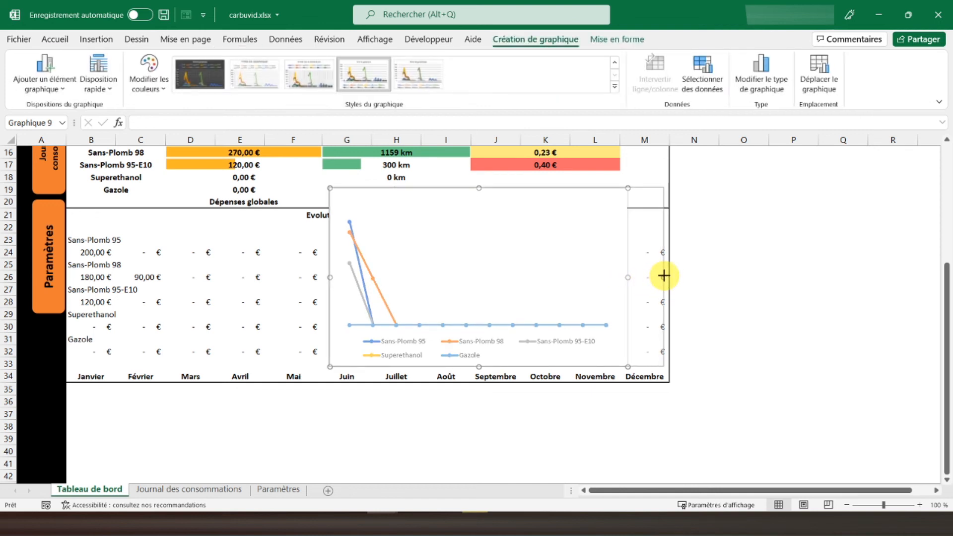
drag(667, 274, 668, 274)
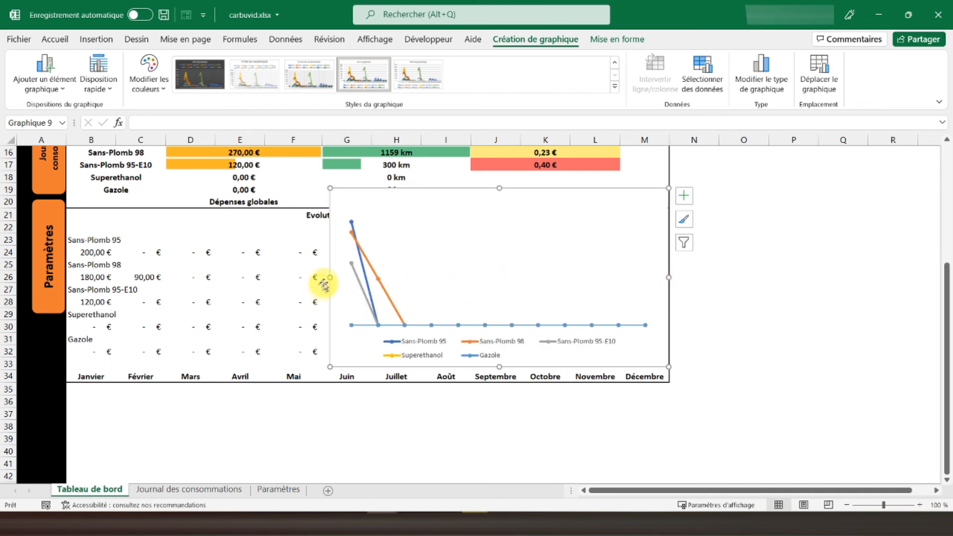
drag(326, 278, 69, 284)
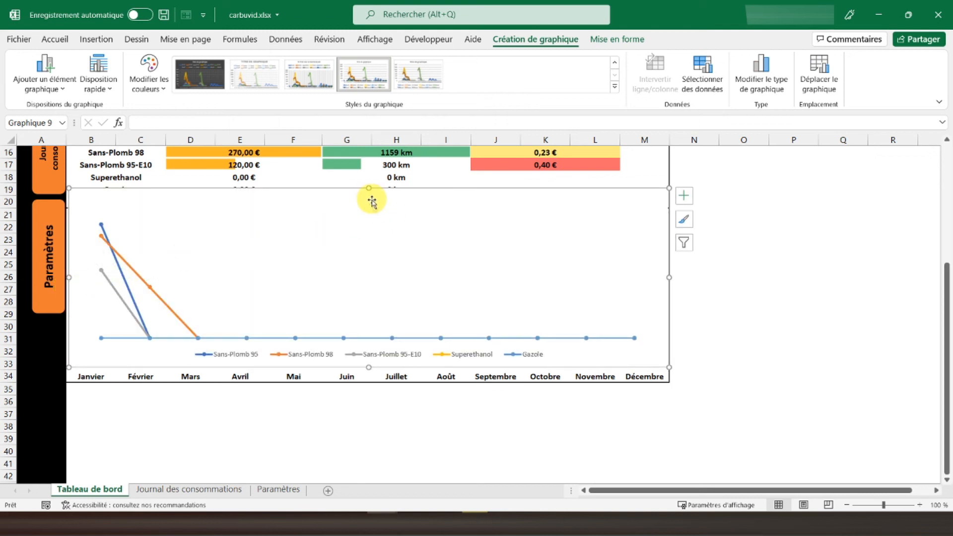
drag(370, 189, 368, 224)
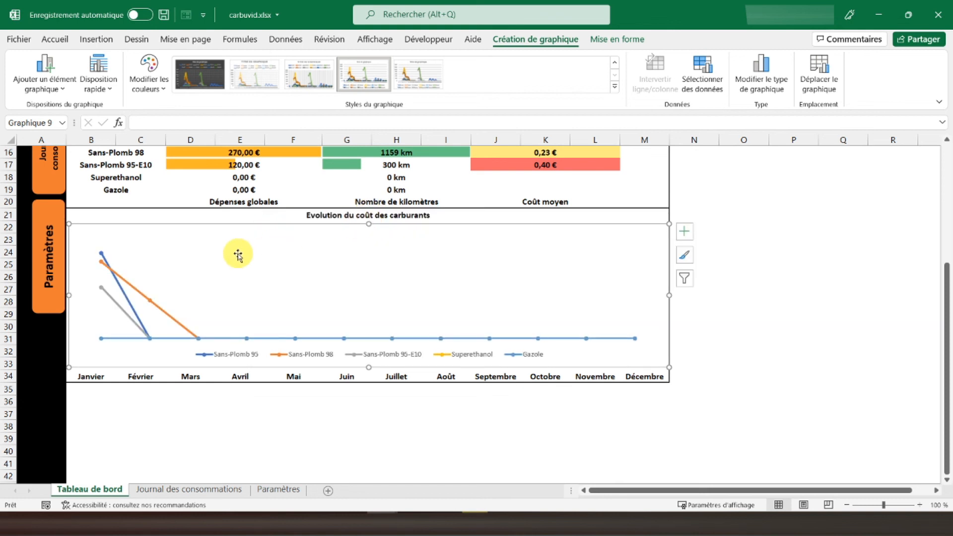
- Widen the plot area inside the line chart to the chart's full width so the points sit over the month labels
click(207, 262)
drag(75, 286, 70, 287)
drag(661, 286, 669, 284)
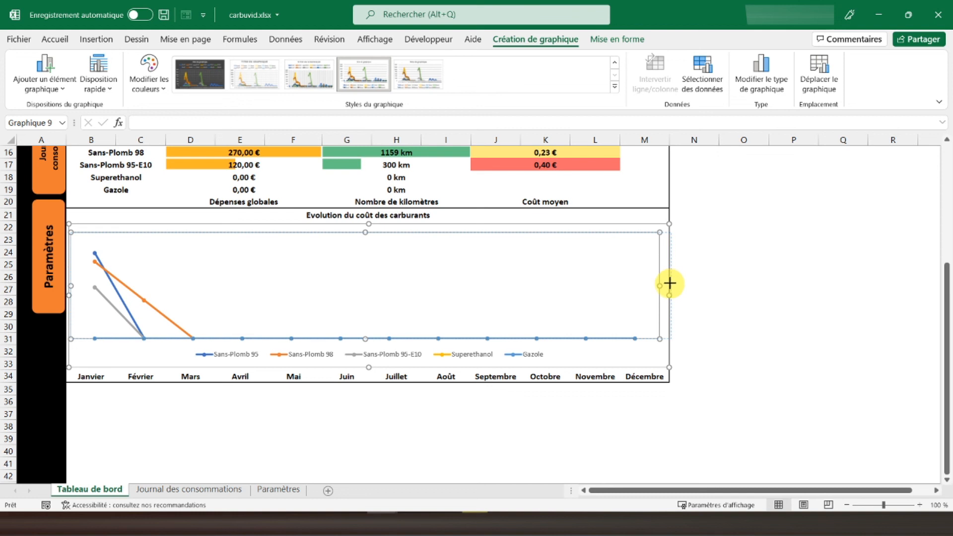
drag(669, 284, 669, 284)
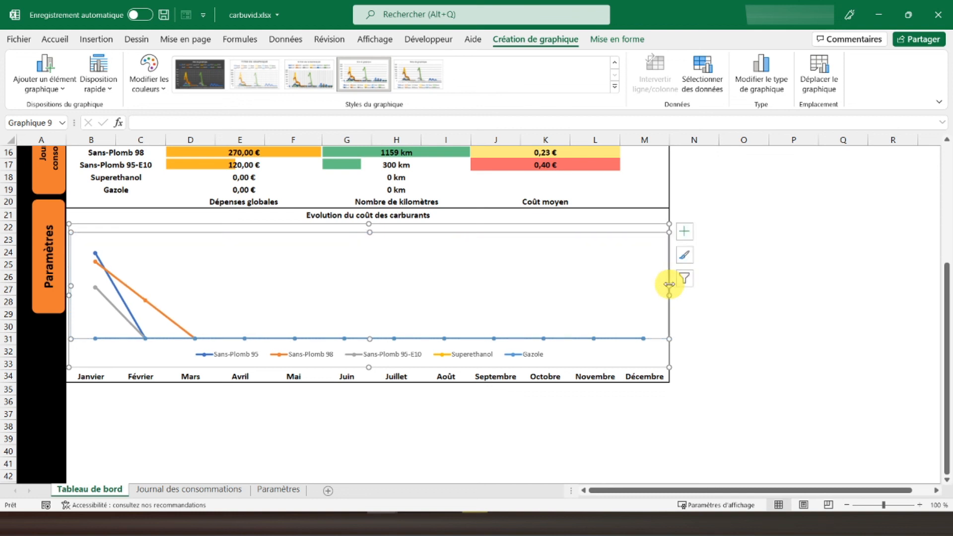
click(774, 314)
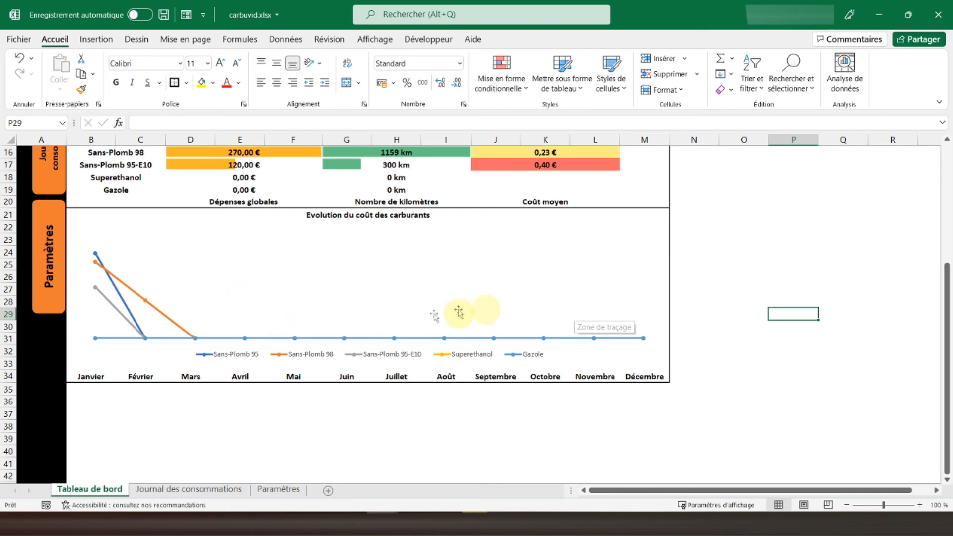
- Select the merged title cell B1, Tableau de bord : Gestion de carburant
scroll(595, 312, up, 5)
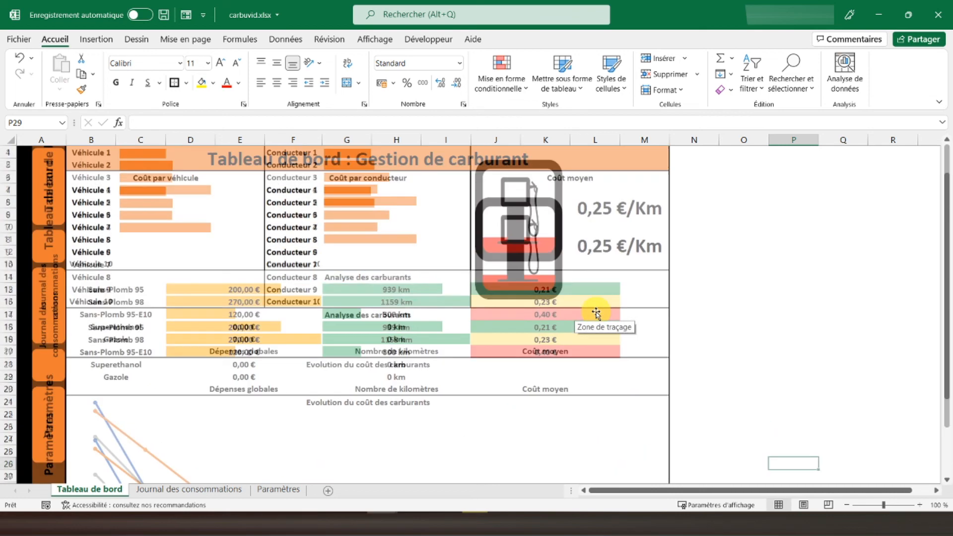
click(80, 158)
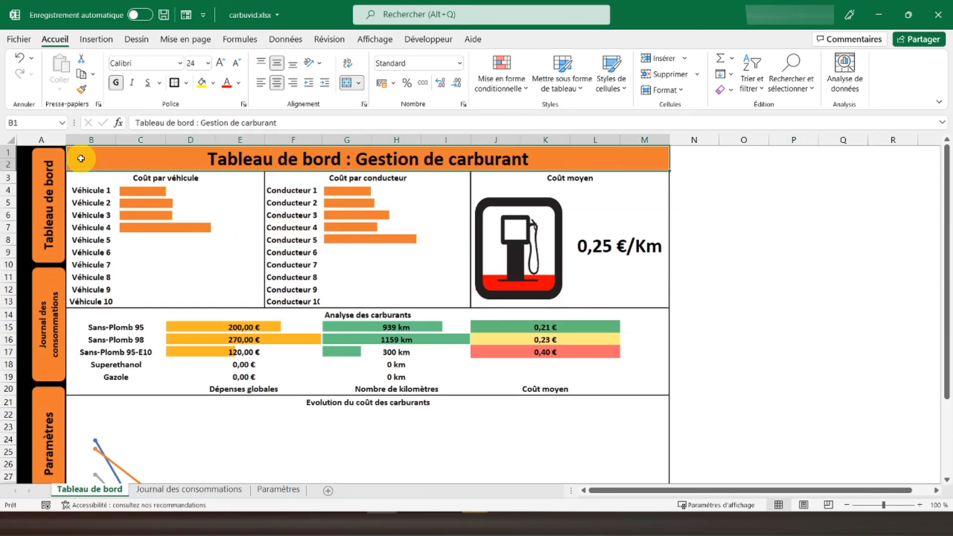